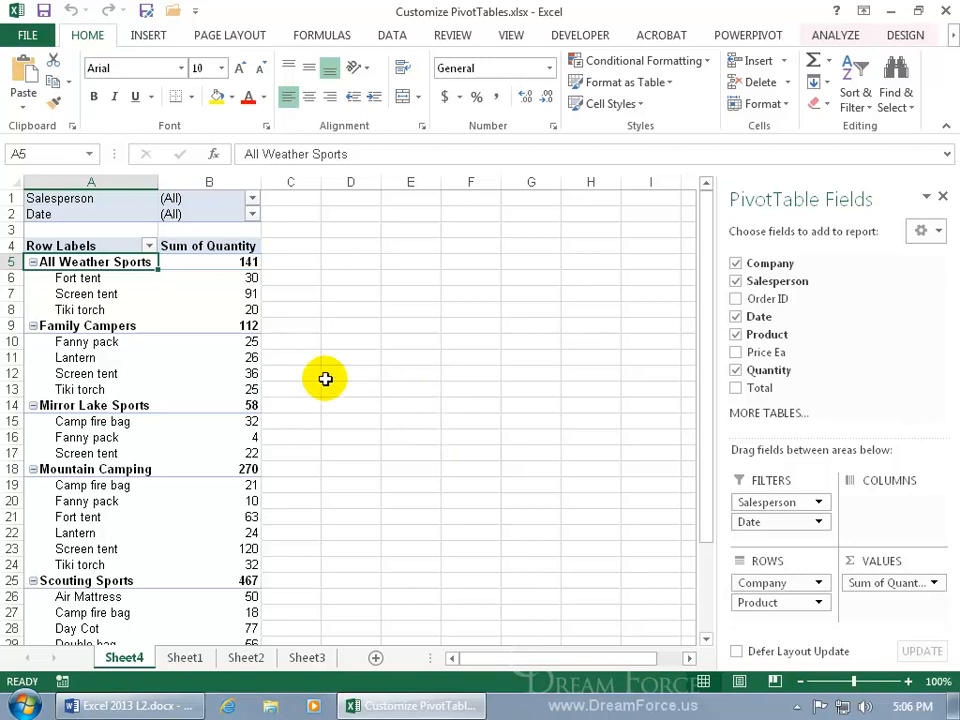
Step: Close the PivotTable field list and display it again
click(370, 373)
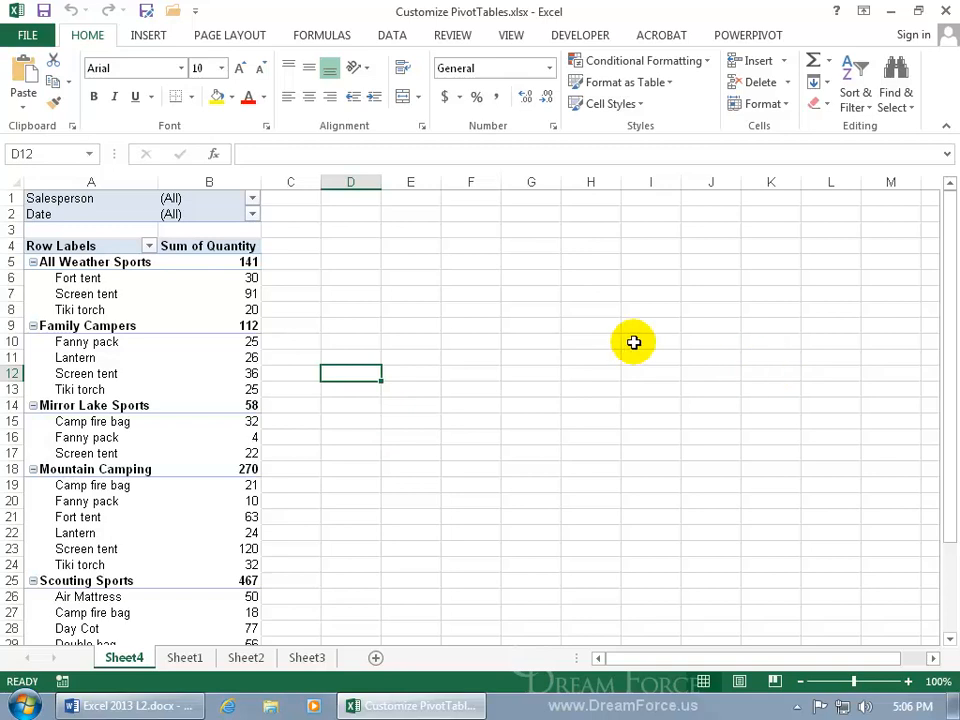
click(235, 326)
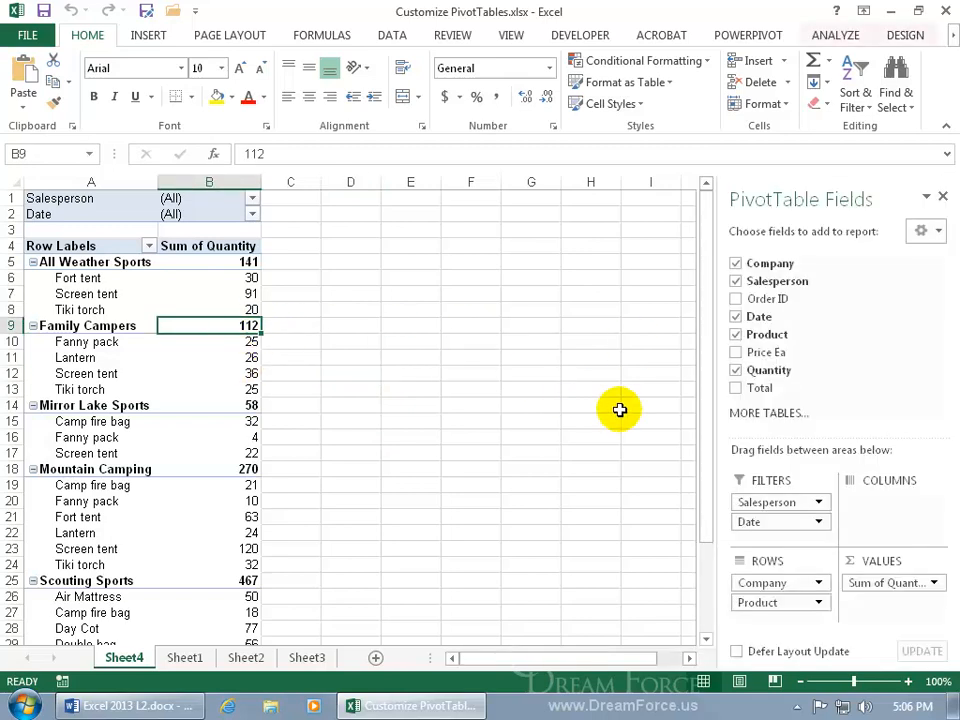
click(943, 196)
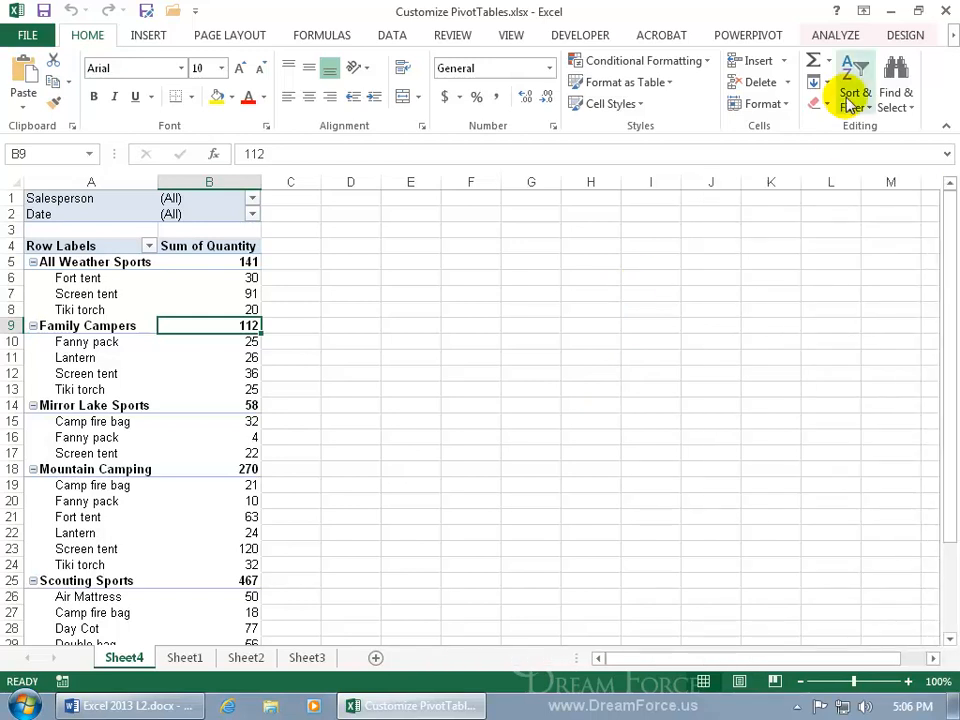
click(834, 36)
click(894, 92)
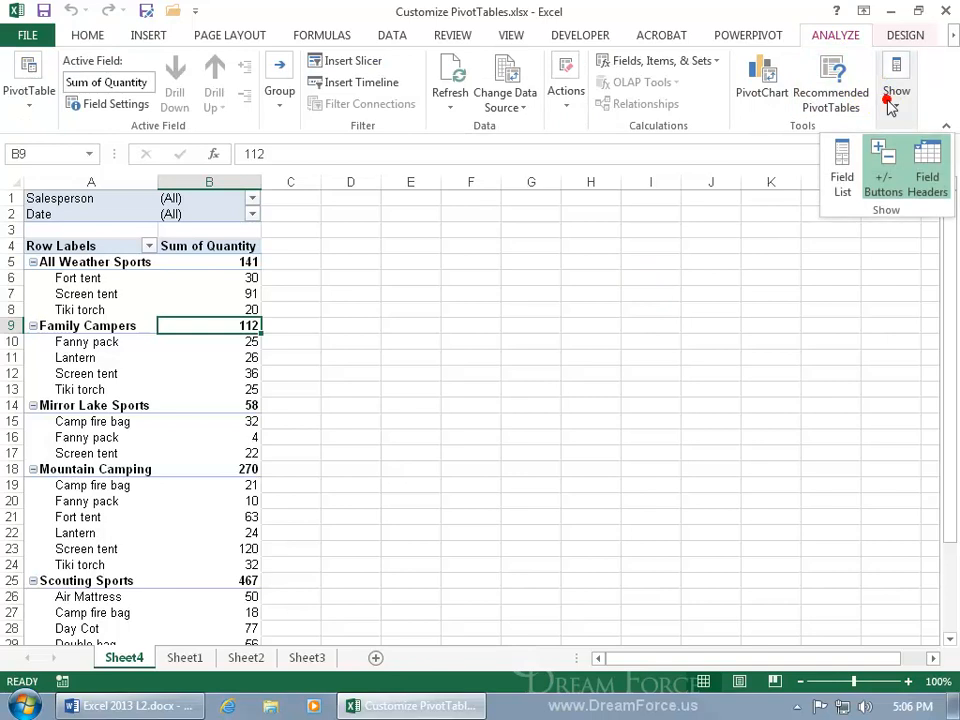
click(836, 168)
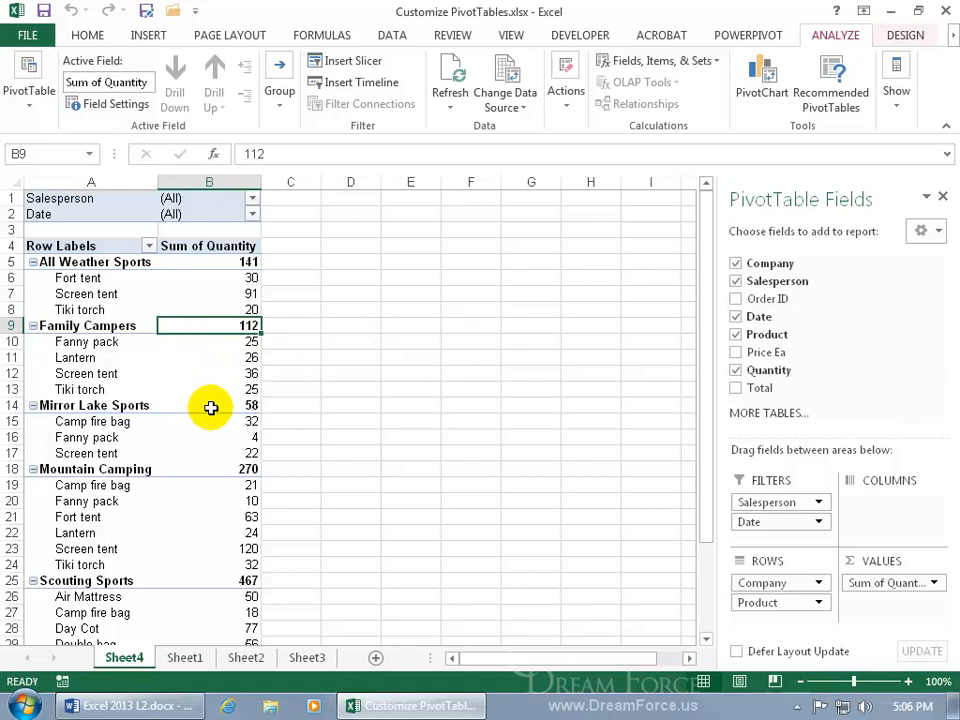
Step: Group the Mirror Lake Sports and Mountain Camping company labels, and undo the grouping
mouse_move(211, 407)
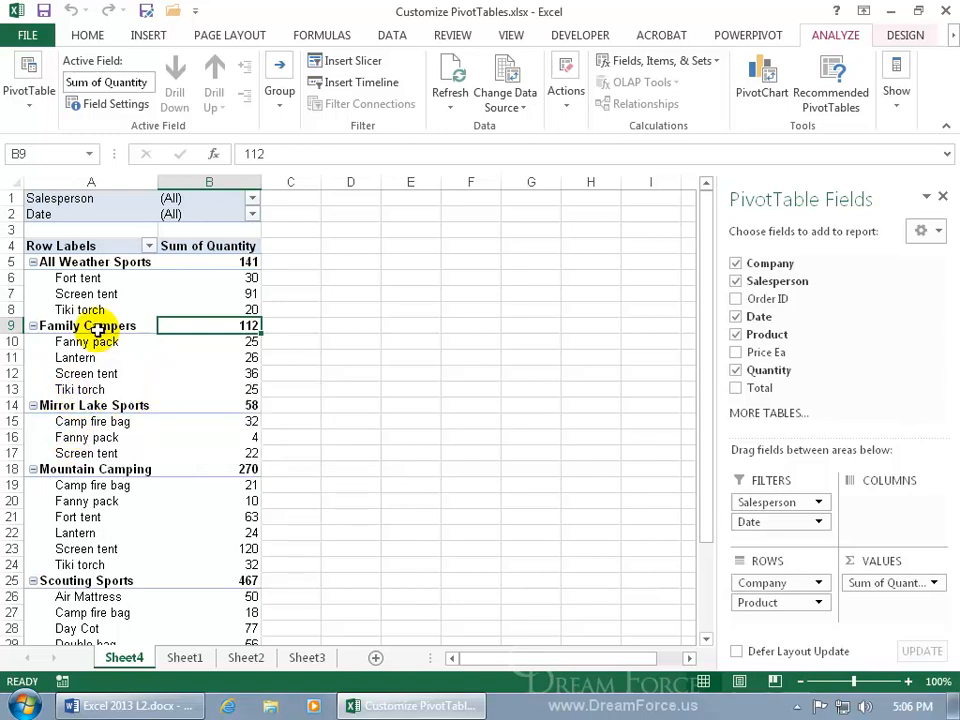
click(88, 405)
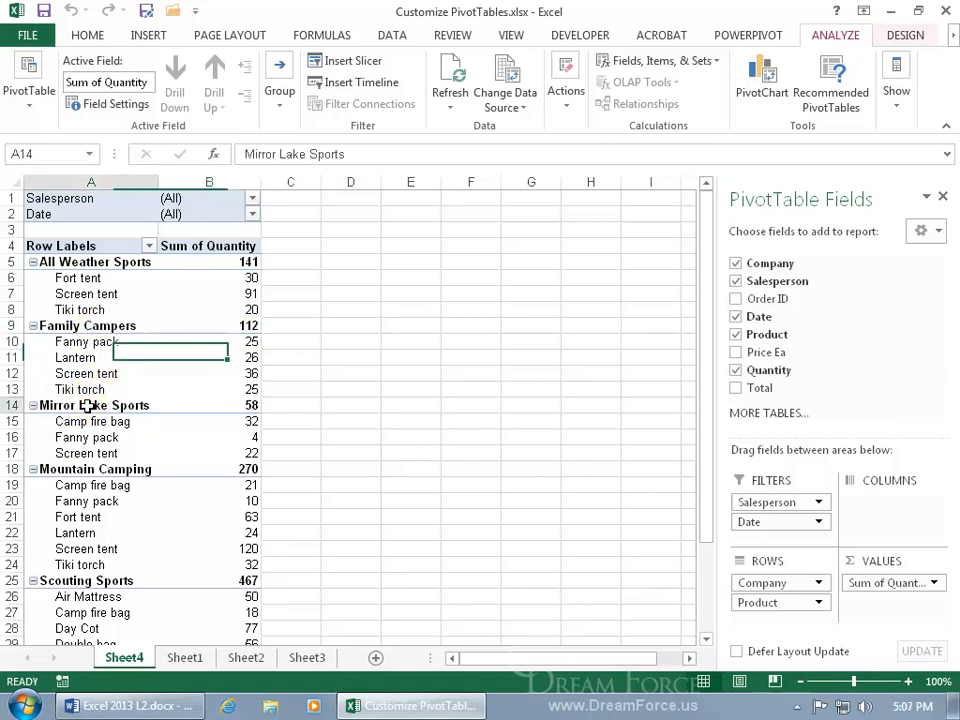
click(97, 463)
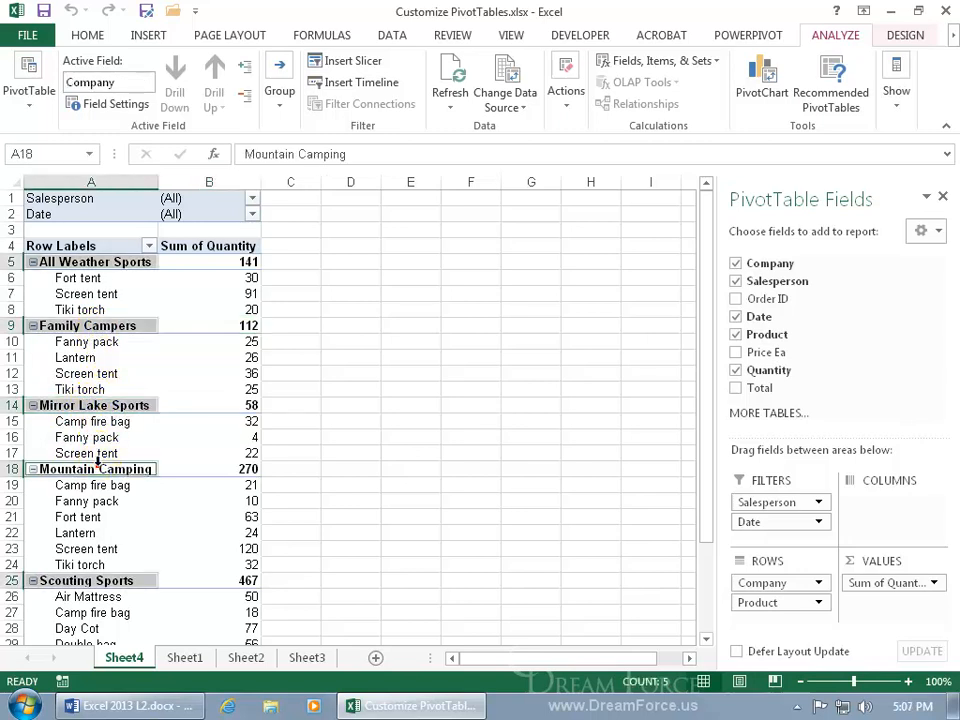
click(96, 405)
ctrl+click(122, 467)
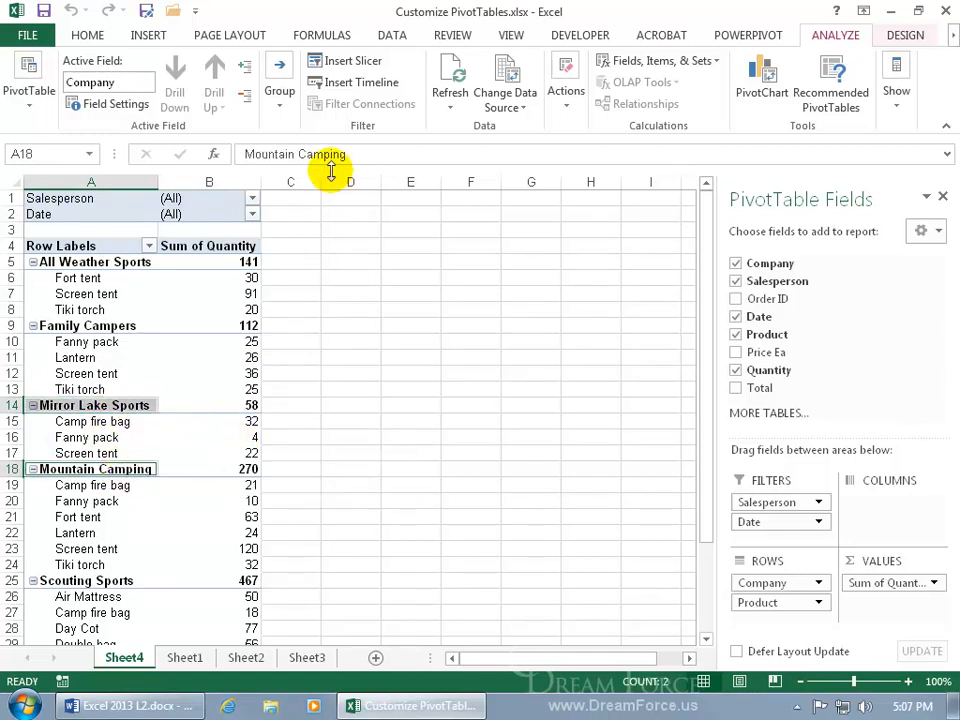
click(281, 106)
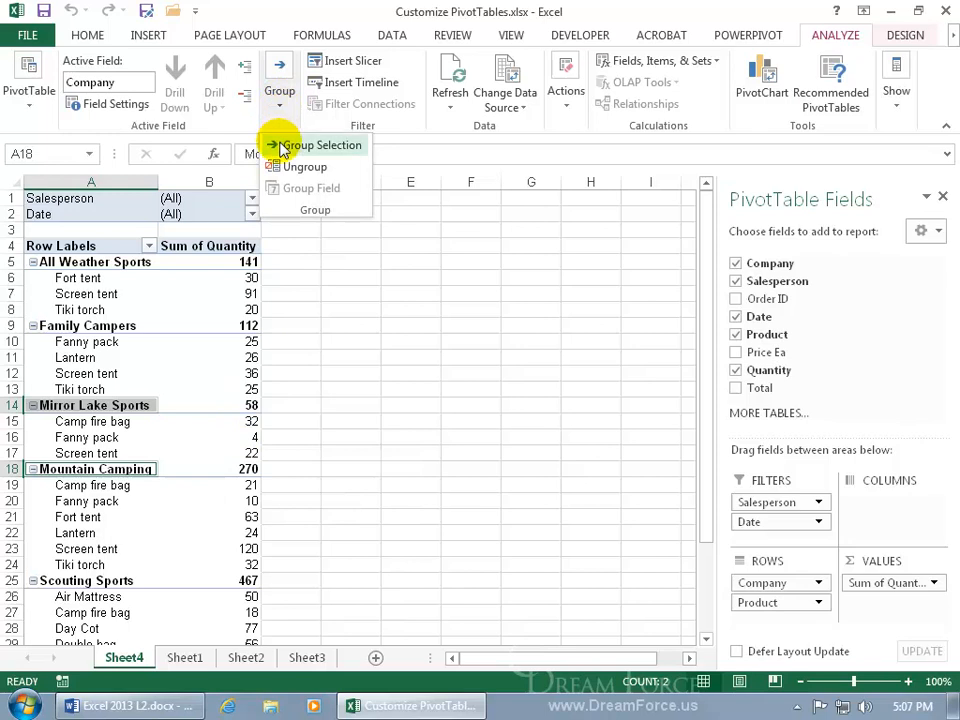
click(290, 145)
click(127, 456)
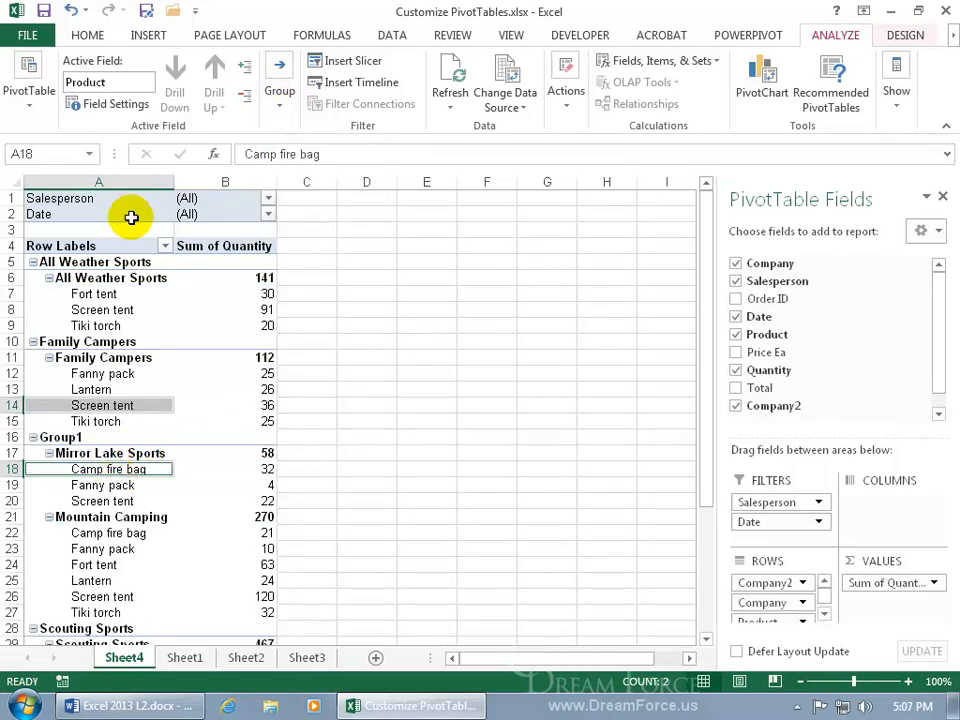
click(71, 10)
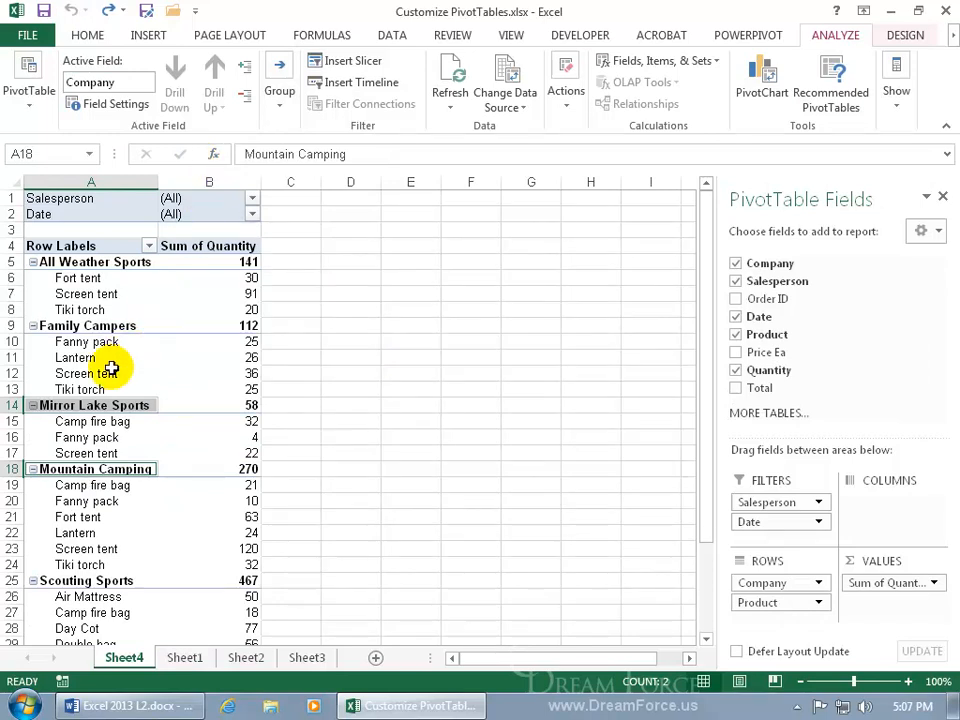
Step: Group the Mirror Lake Sports and Mountain Camping companies by selecting the row labels in A14:A22
click(98, 405)
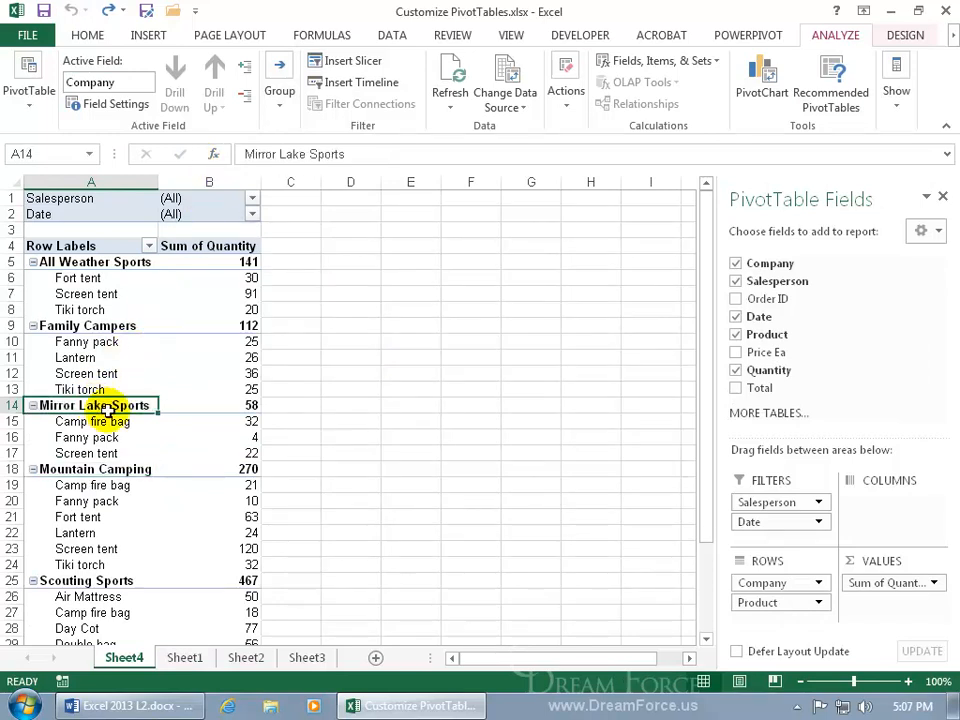
drag(107, 410, 121, 513)
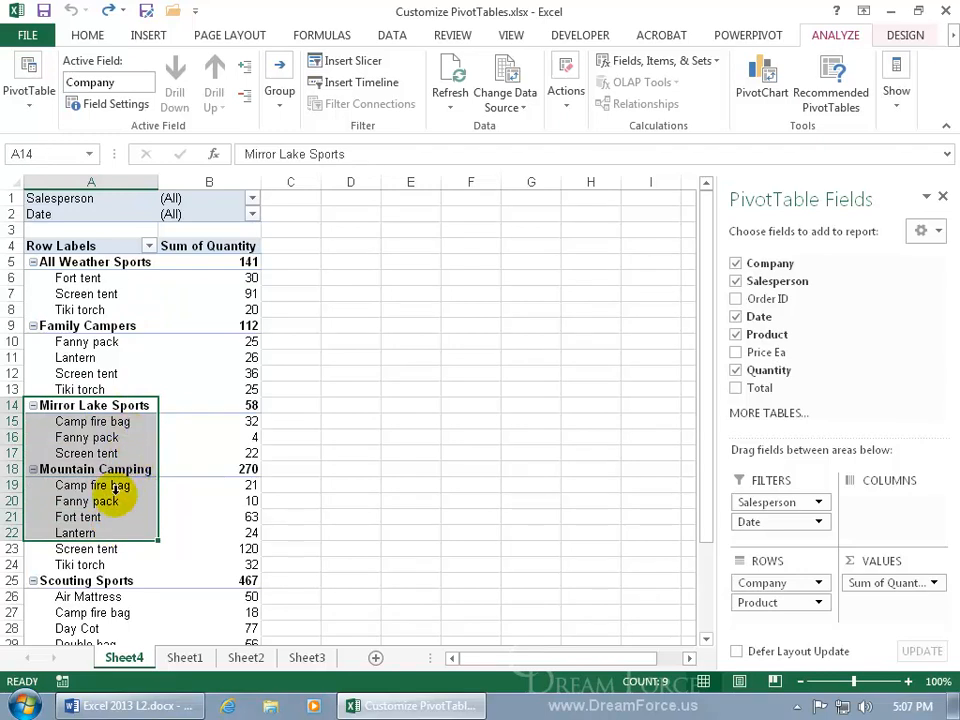
click(280, 95)
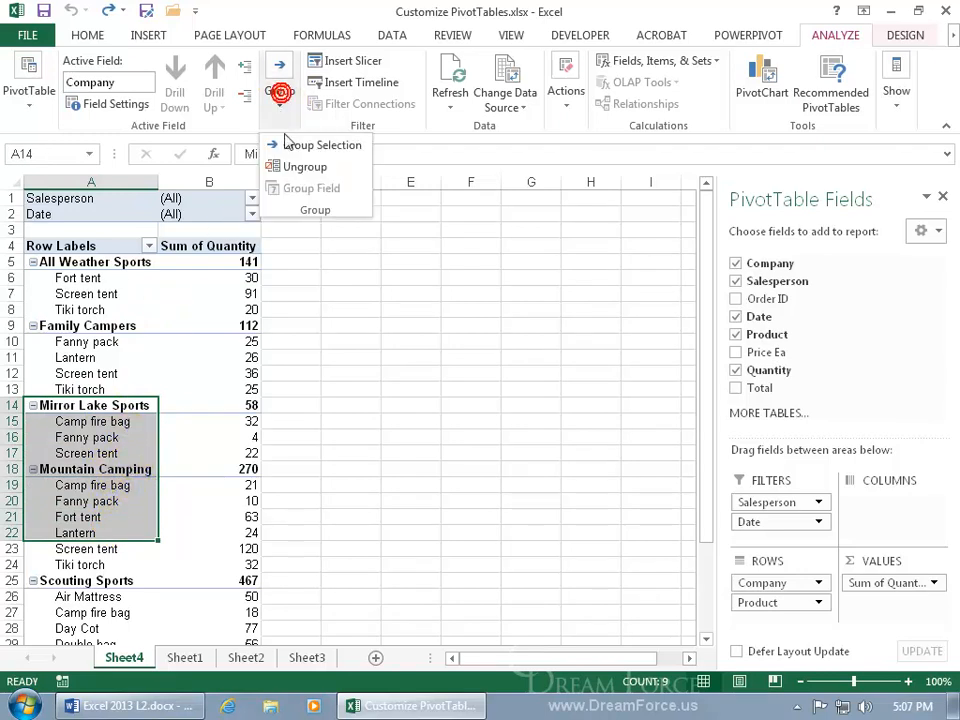
click(287, 147)
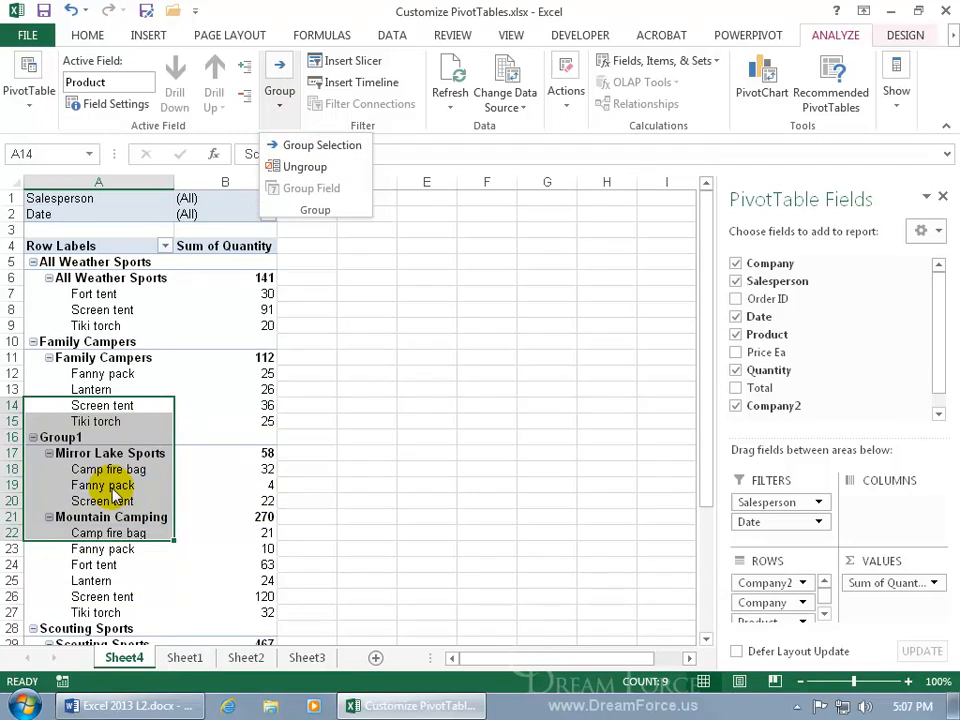
click(75, 452)
click(78, 447)
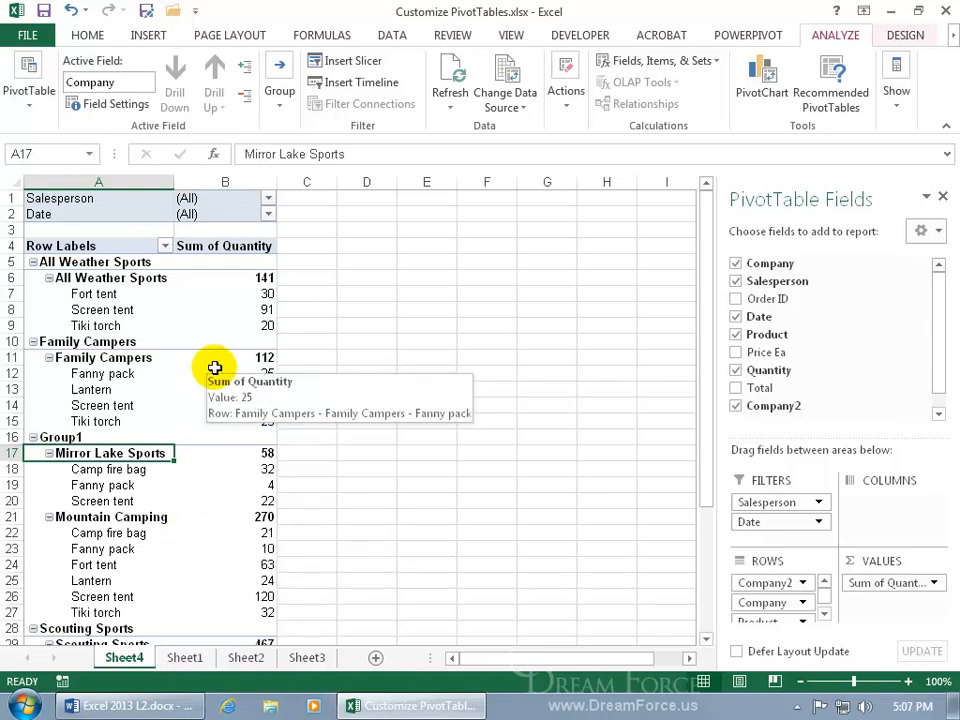
Step: Rename the Company2 row field as Index in its field settings
click(150, 358)
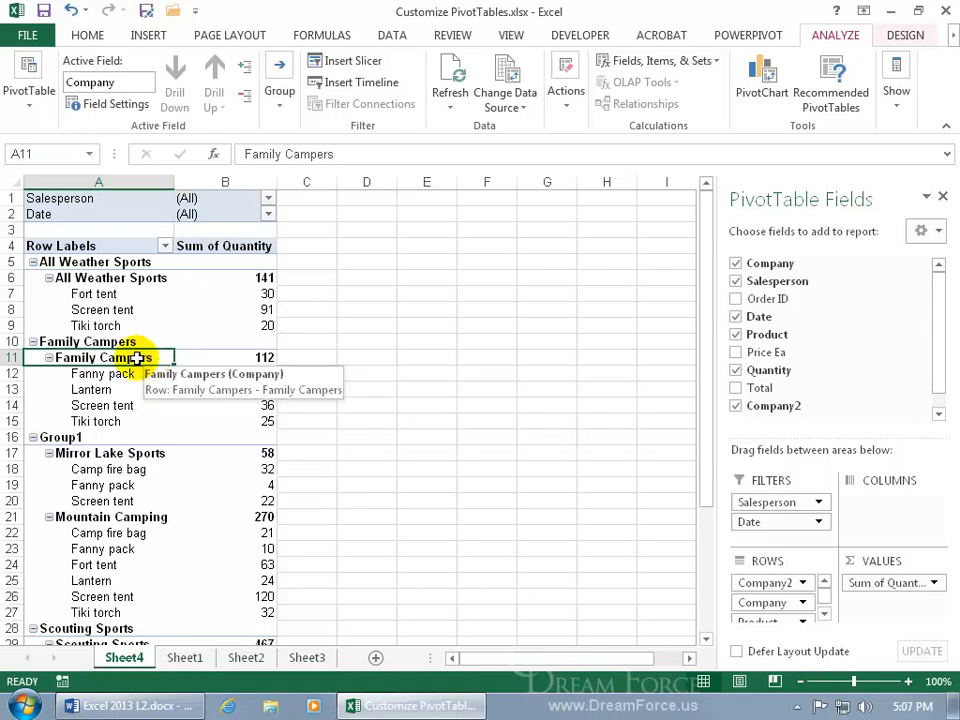
click(150, 341)
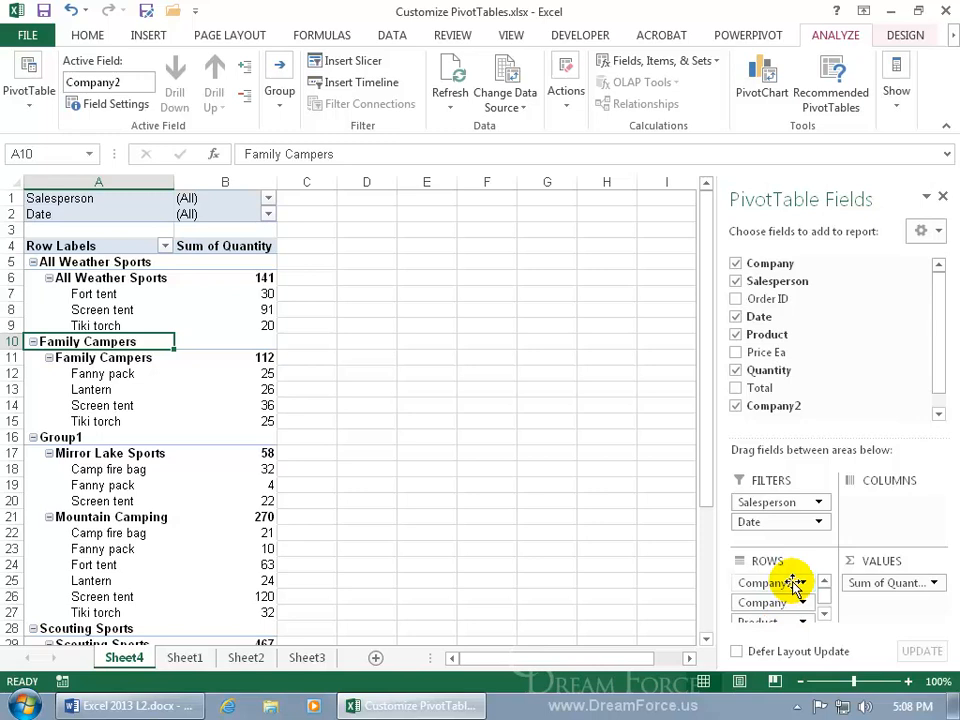
drag(795, 585, 157, 302)
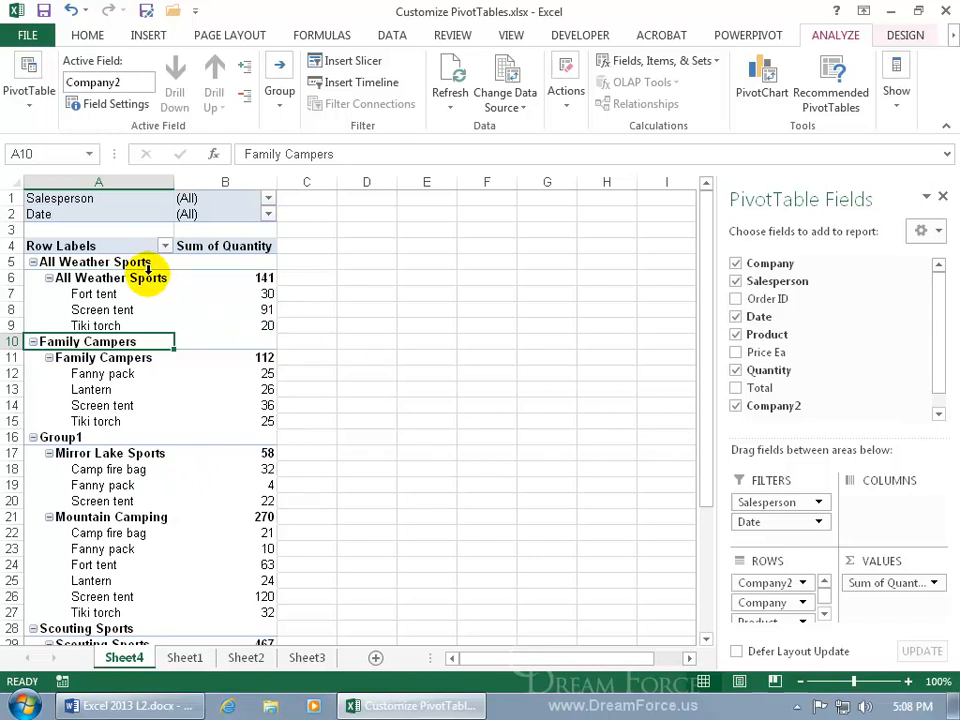
click(804, 583)
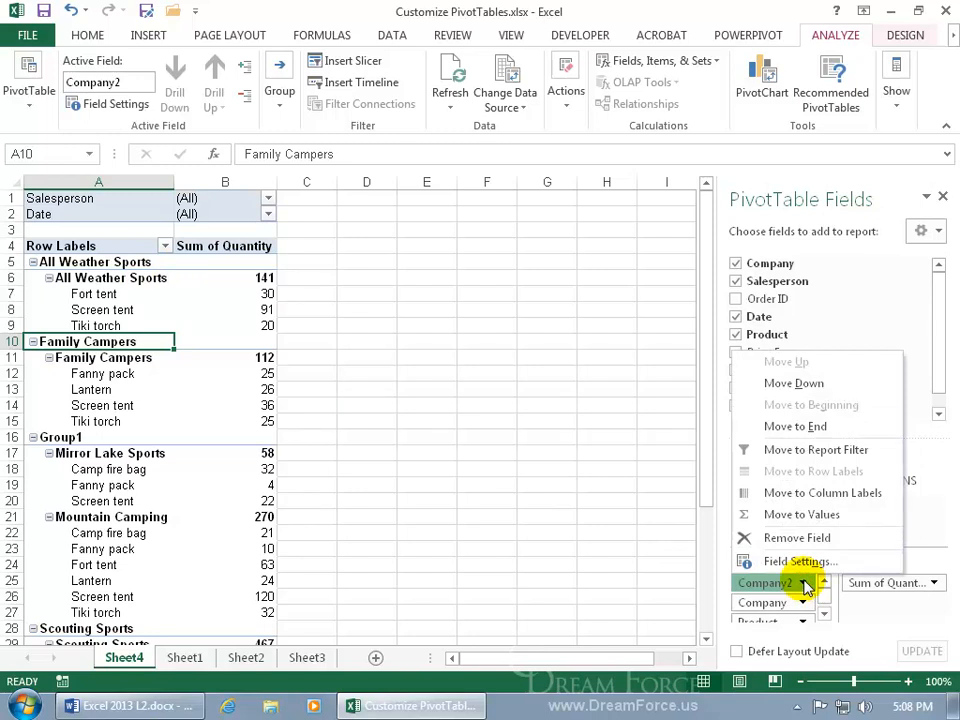
click(799, 561)
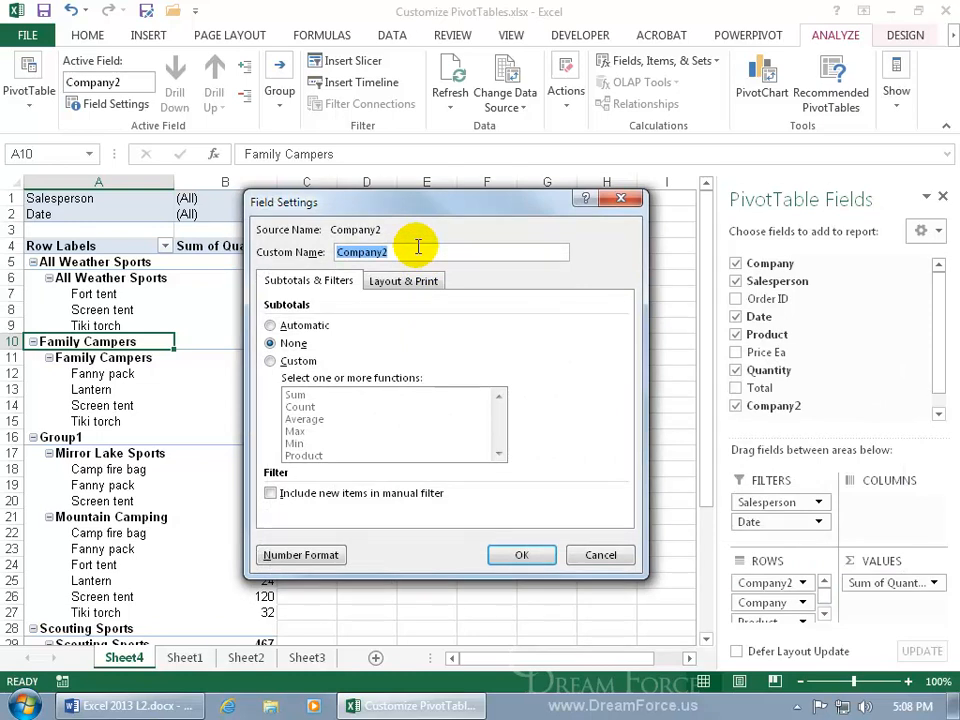
key(BackSpace)
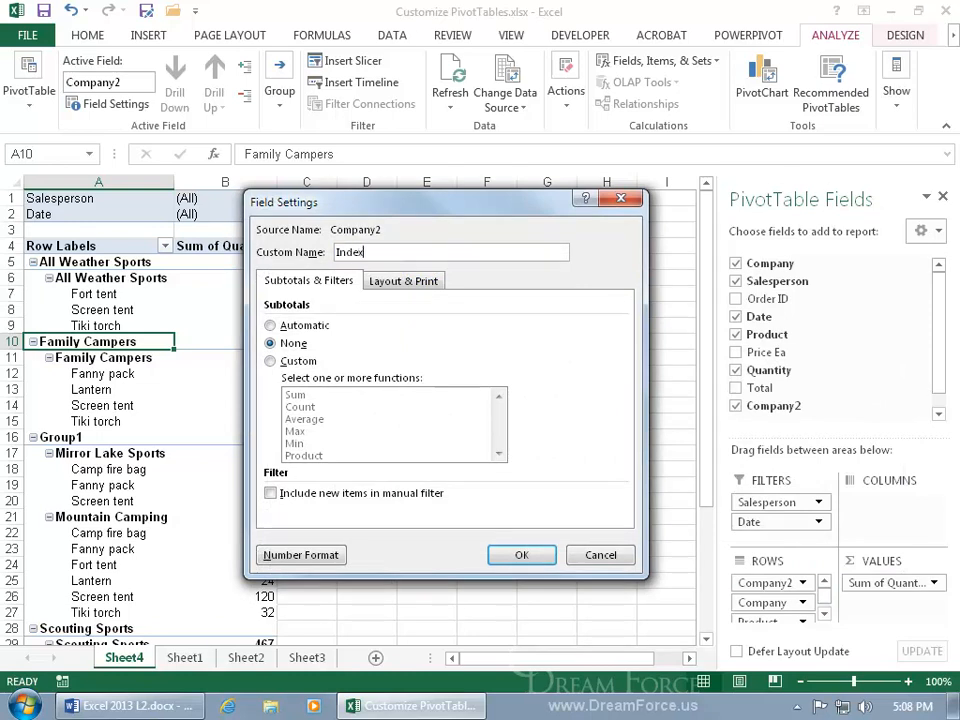
key(Return)
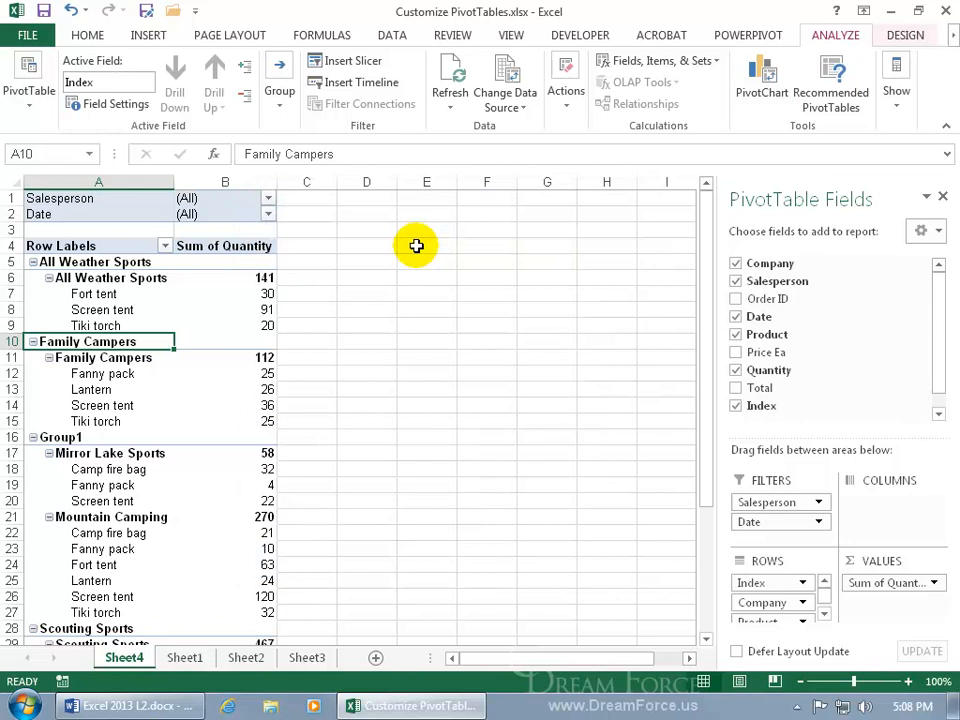
Step: Remove the Index field from the PivotTable and add it back as the first row field, above Company
click(736, 406)
click(736, 406)
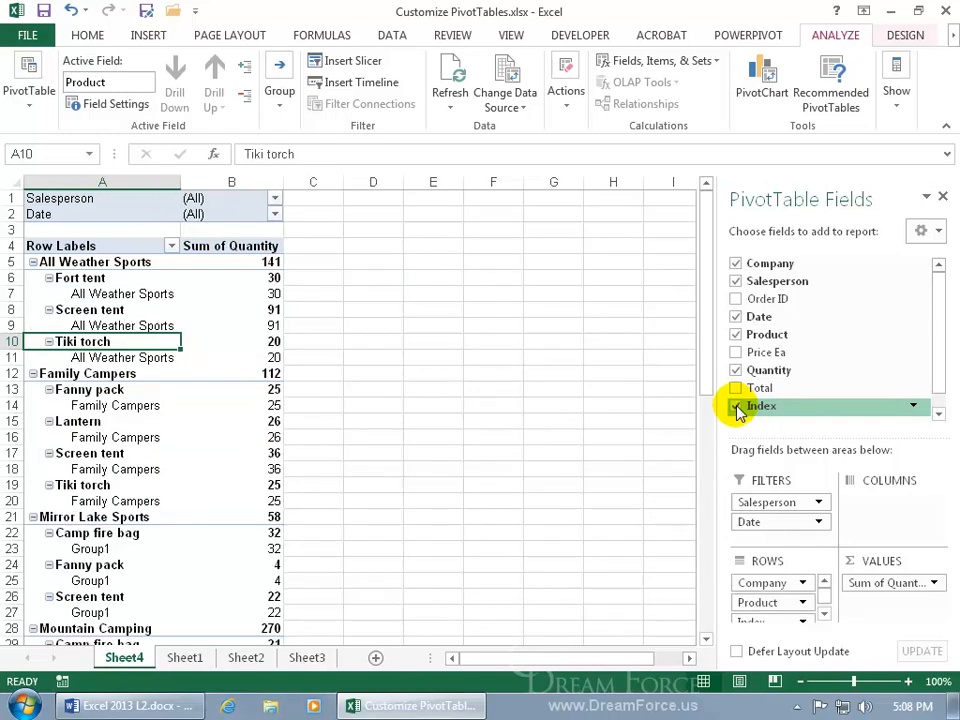
click(824, 612)
drag(780, 615, 785, 580)
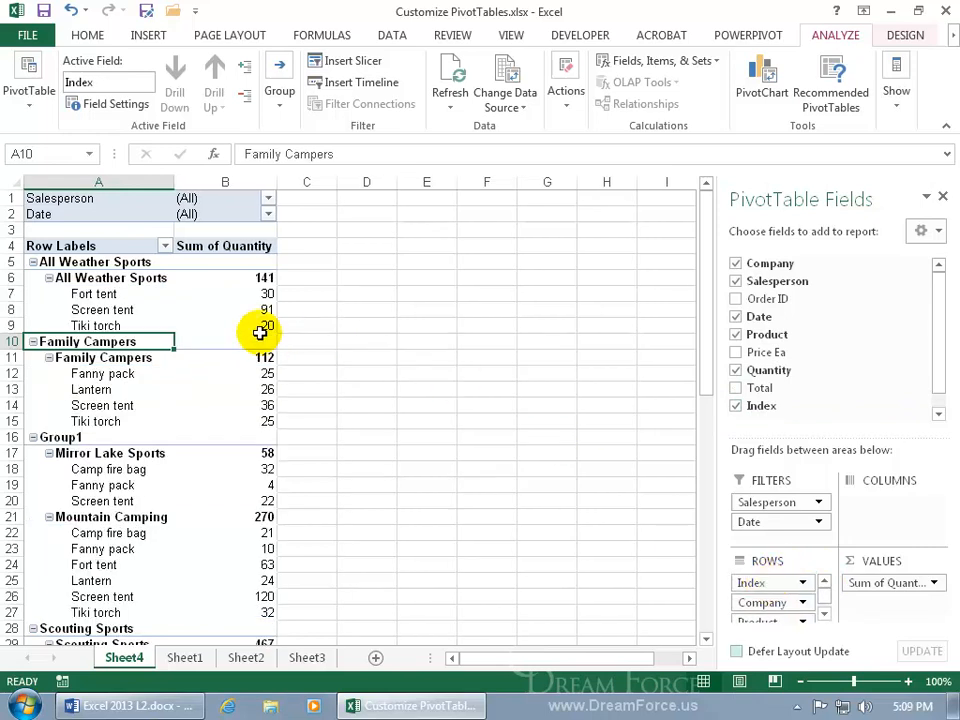
Step: Rename the outer All Weather Sports group label in A5 as A
click(130, 261)
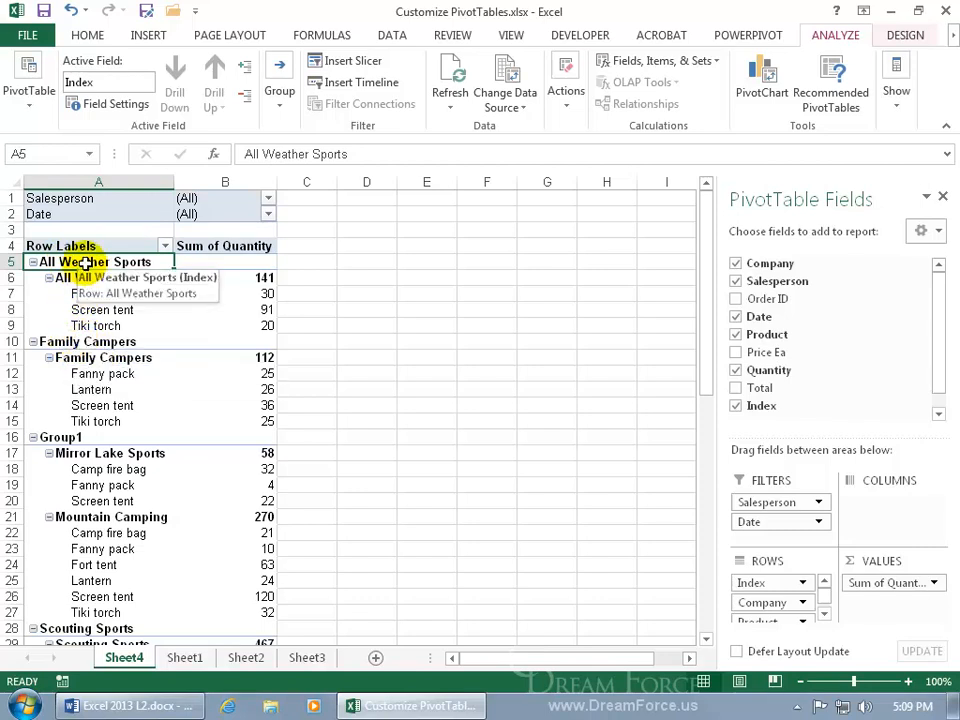
click(352, 155)
drag(352, 155, 220, 158)
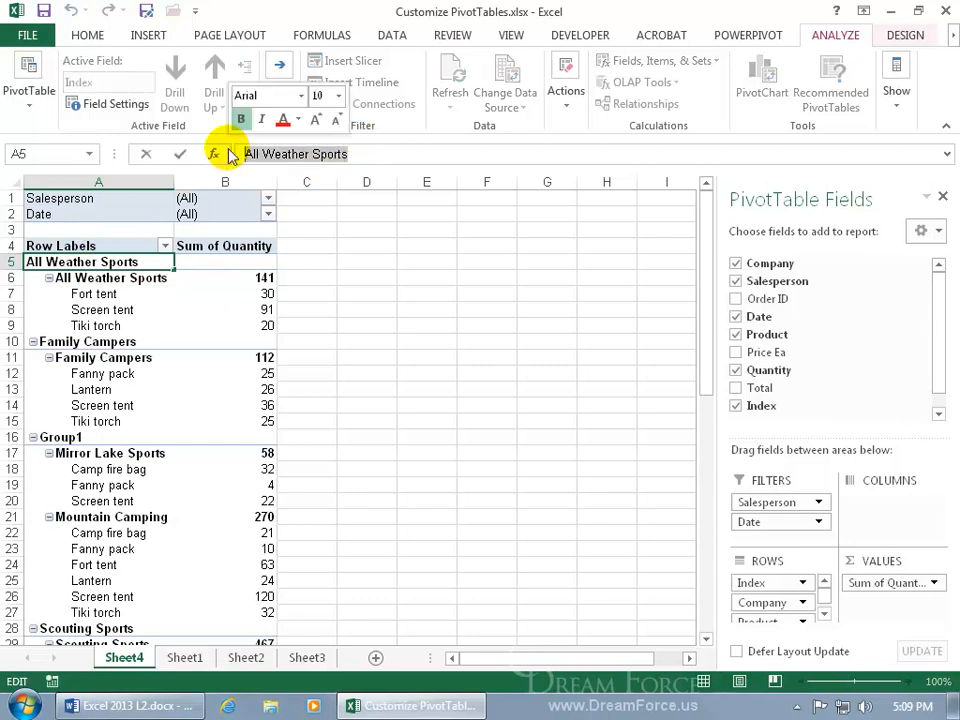
text(A)
key(Return)
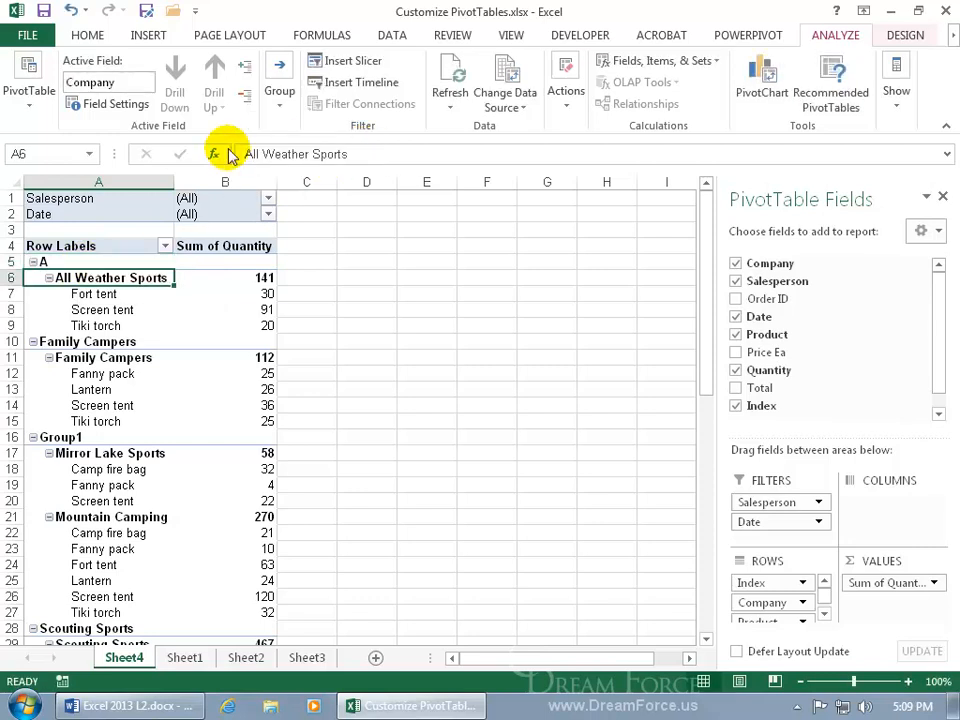
Step: Rename the outer Family Campers group label in A10 as F
click(129, 341)
drag(244, 155, 336, 155)
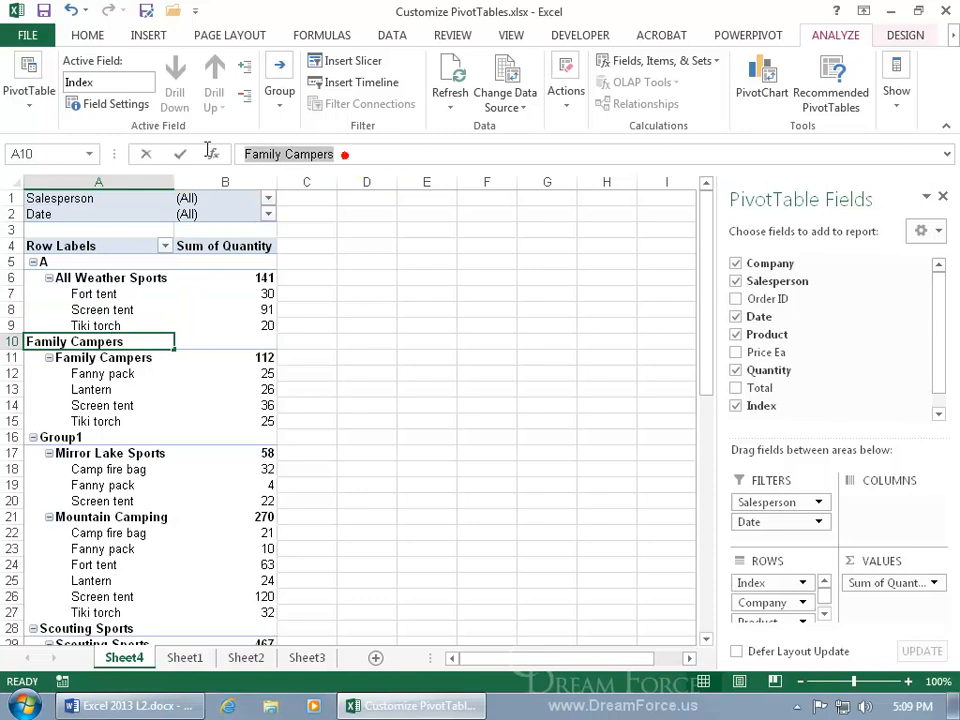
text(F)
key(Return)
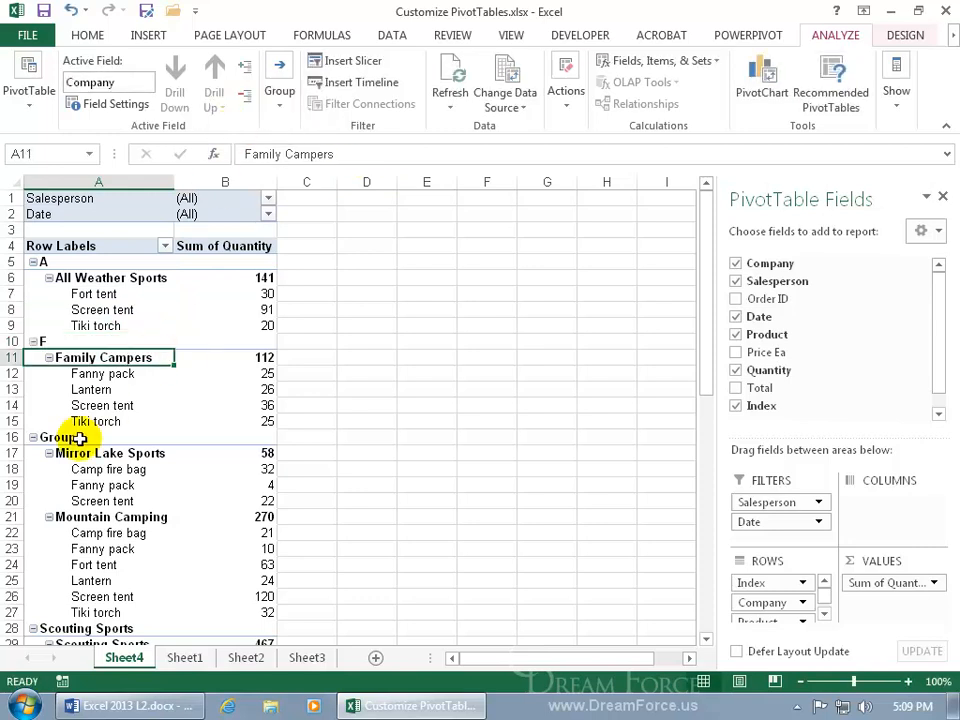
Step: Rename the Group1 label in A16 as M
click(70, 437)
double_click(293, 157)
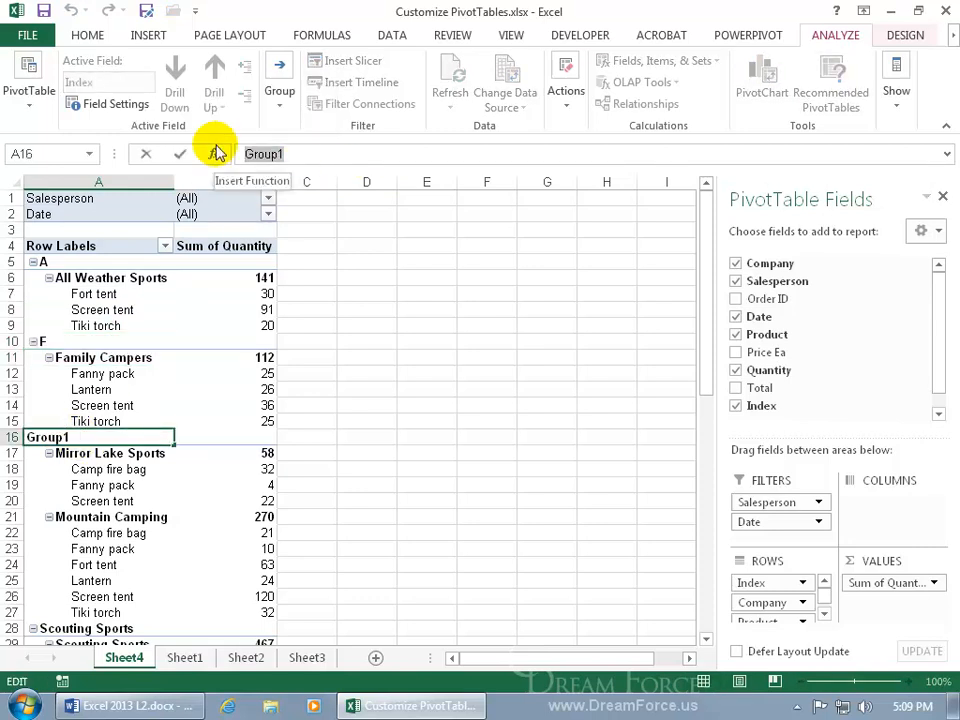
key(Delete)
key(Return)
Step: Rename the outer Scouting Sports group label in A28 as S
scroll(230, 460, down, 1)
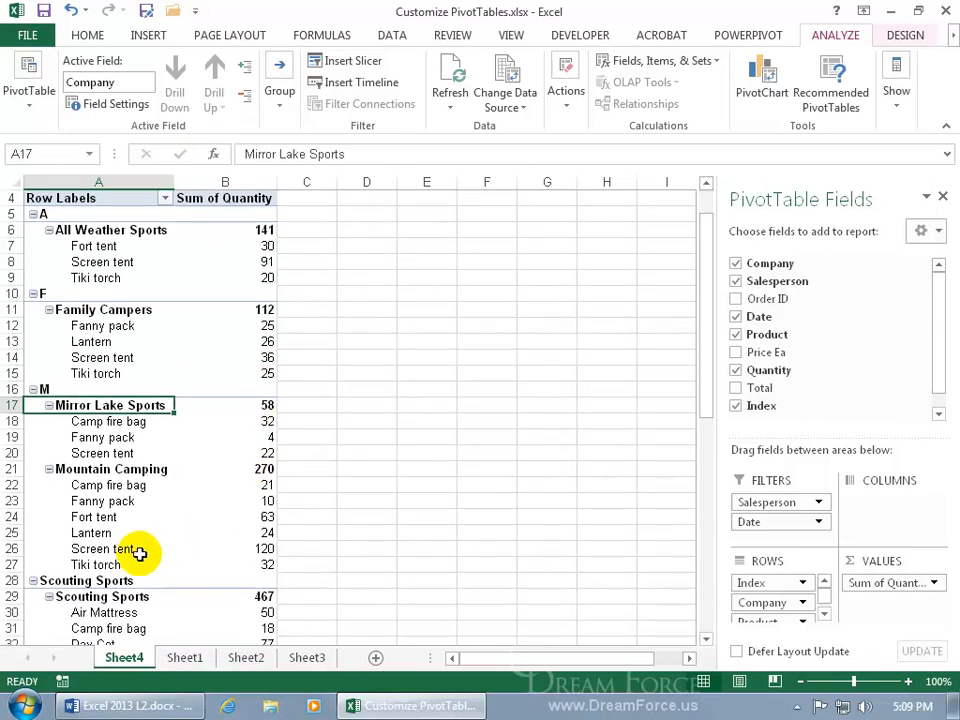
click(118, 580)
drag(368, 155, 192, 128)
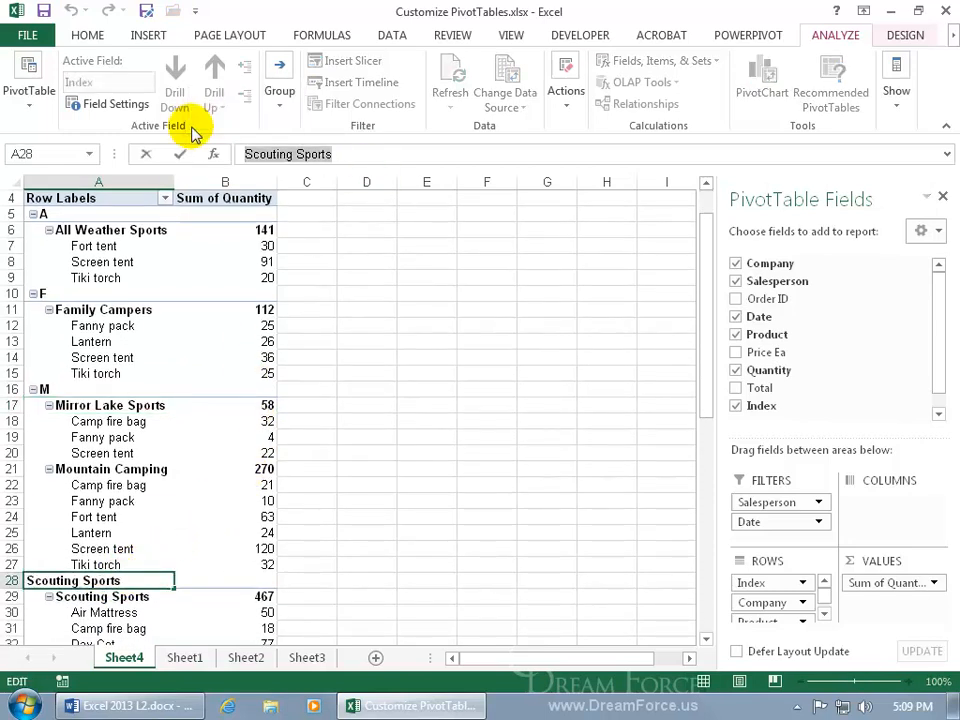
text(S)
key(Return)
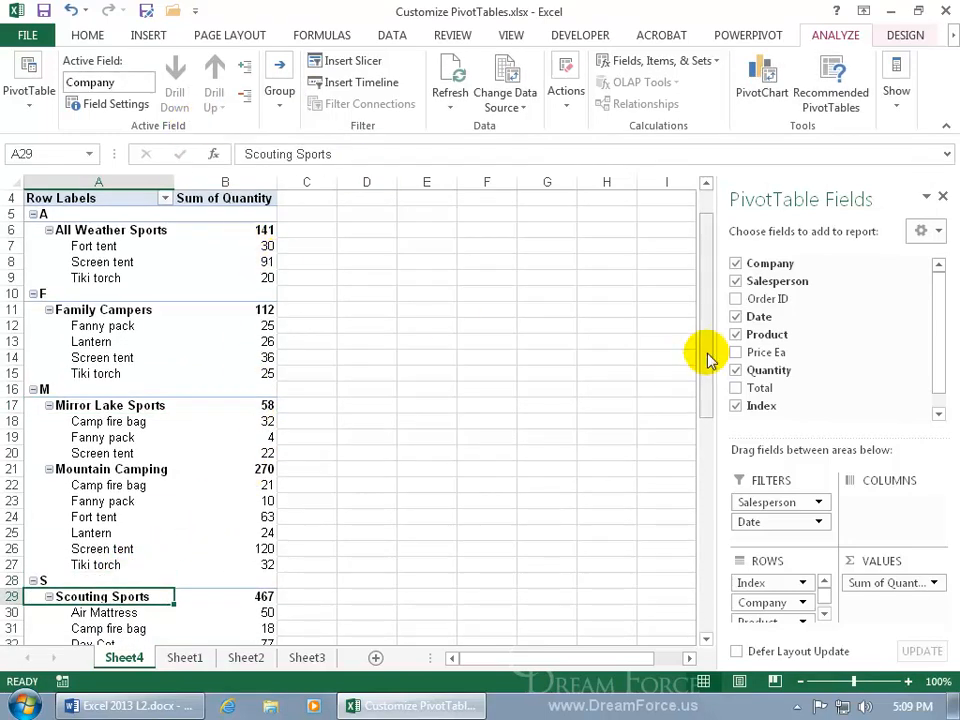
Step: Set the Index field's subtotals to the custom Count function in its field settings
drag(705, 349, 704, 290)
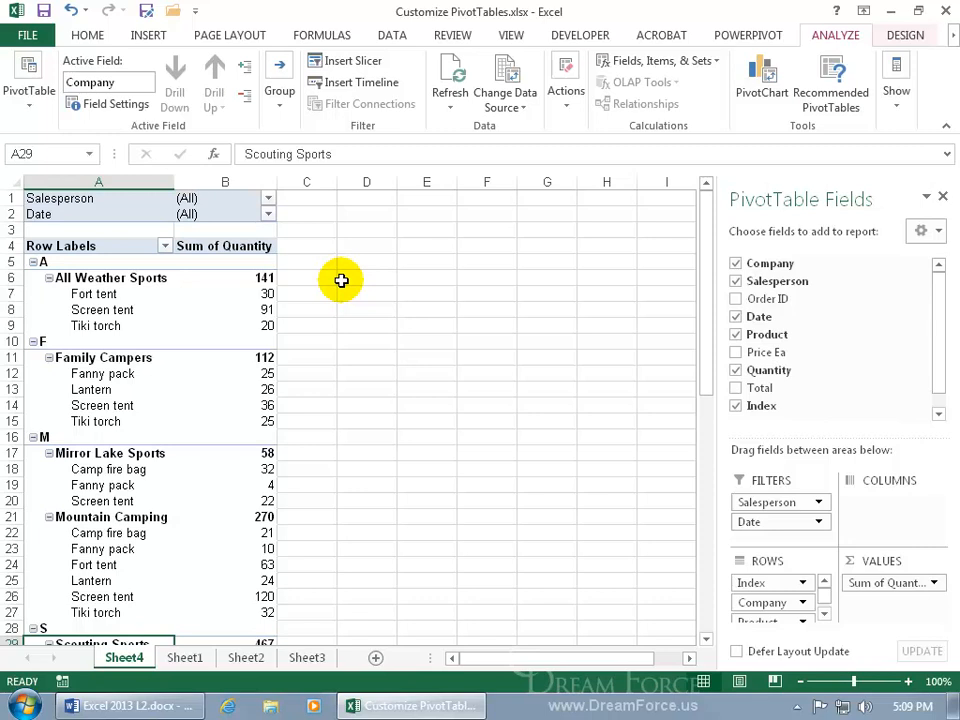
right_click(89, 263)
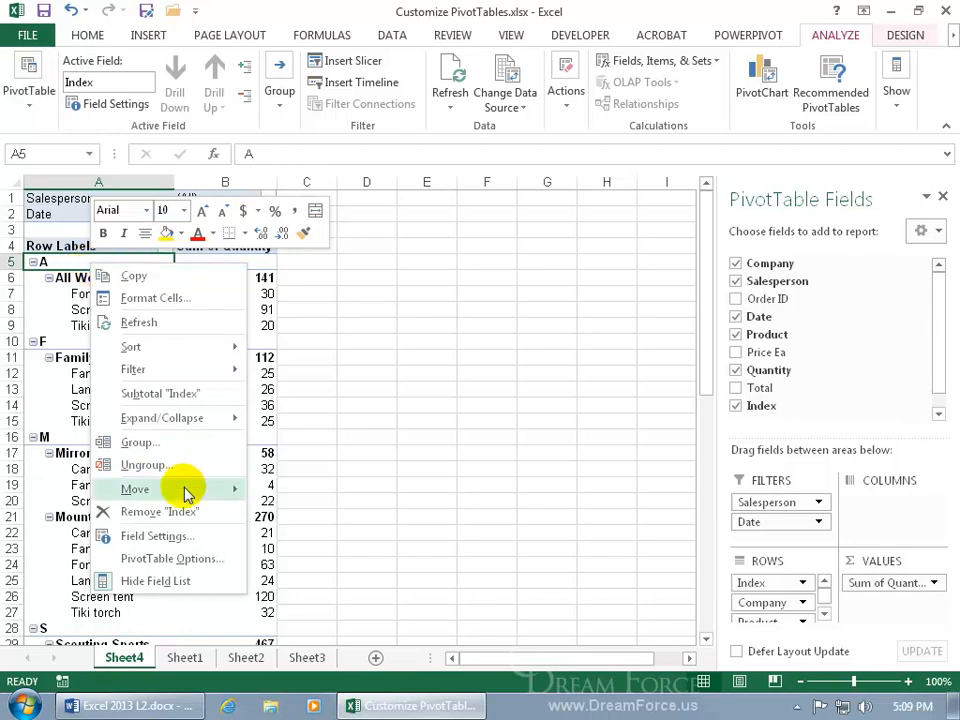
click(180, 537)
drag(182, 313, 552, 235)
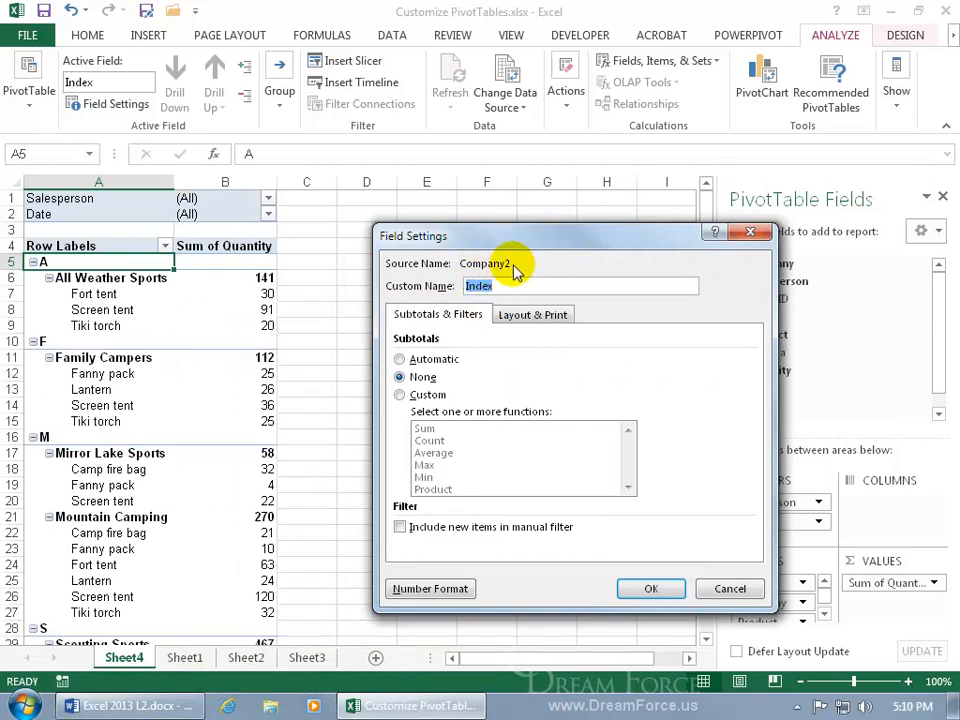
click(413, 394)
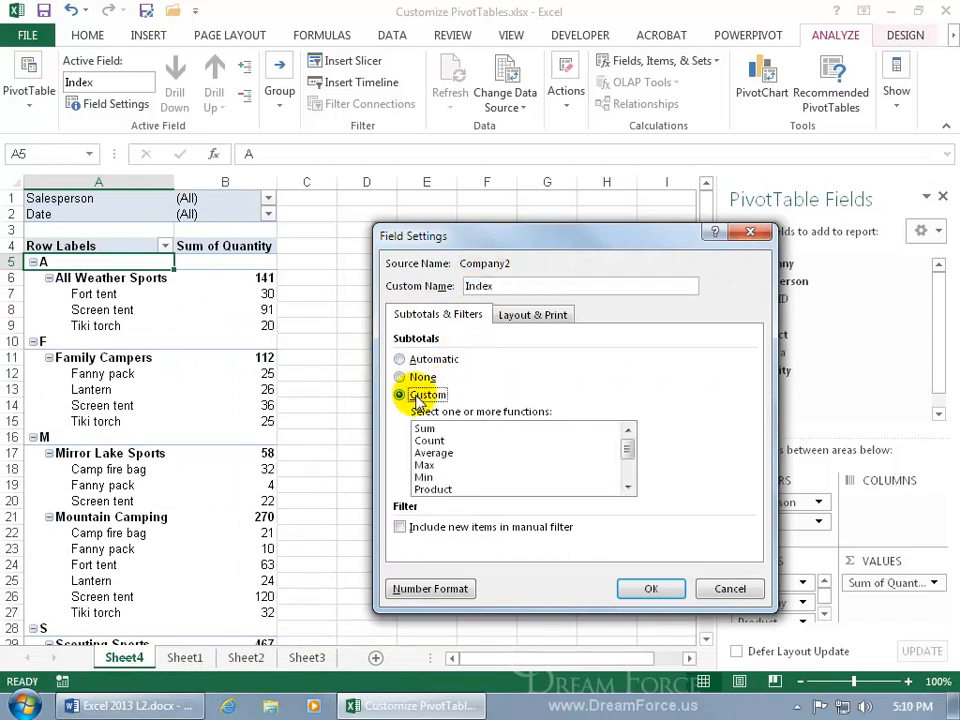
click(441, 442)
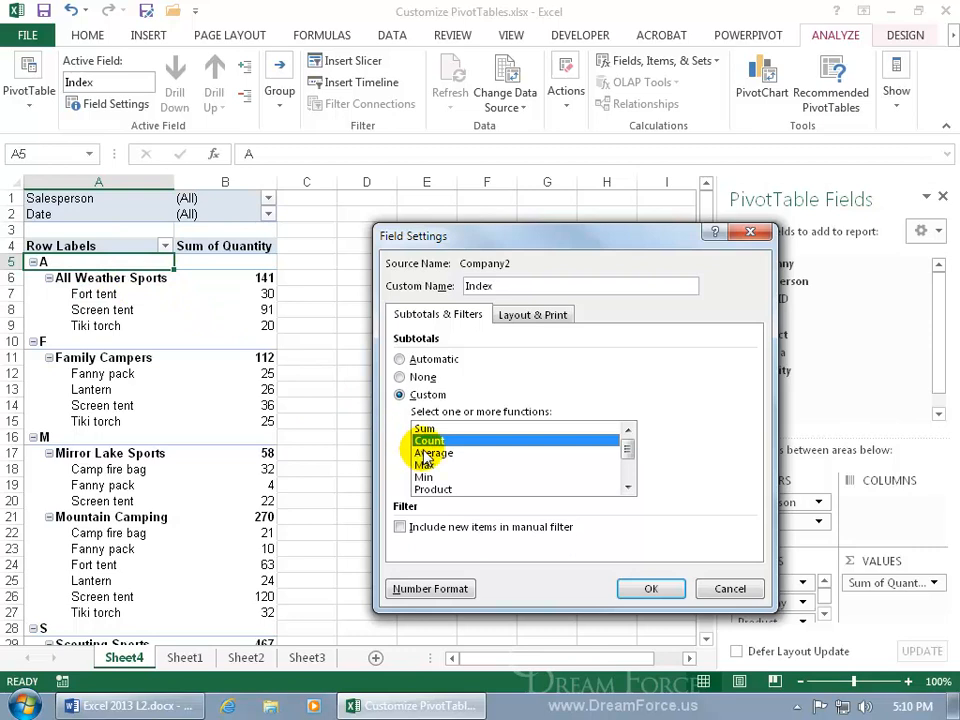
click(651, 590)
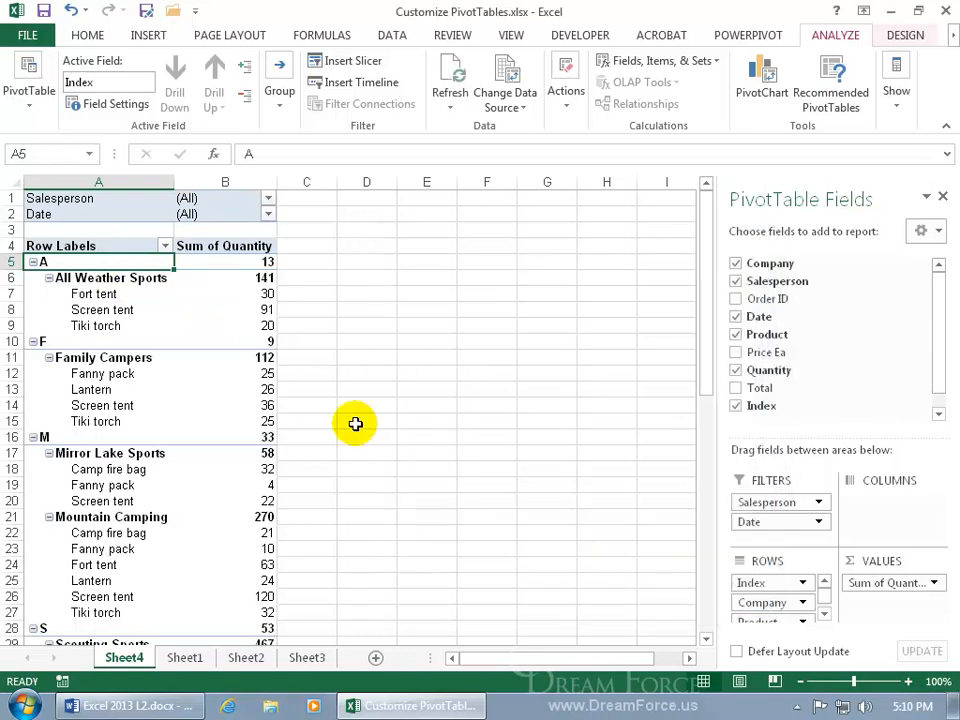
Step: Check group A's count in B5 against the product quantities in B7:B9 and the All Weather Sports quantities in Sheet1 G2:G14
click(272, 264)
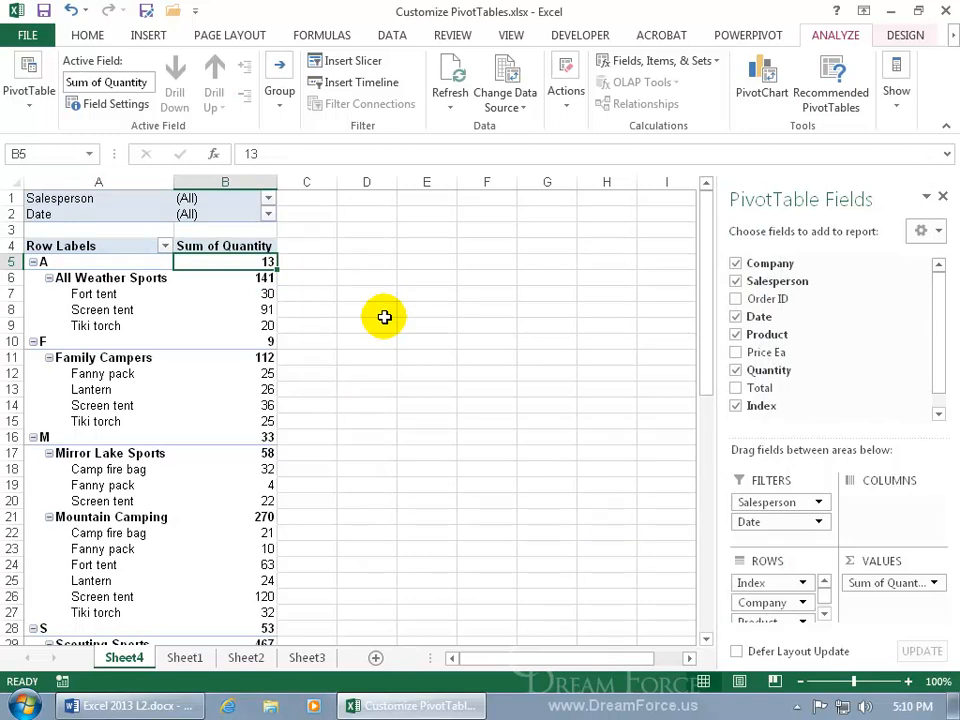
drag(262, 294, 267, 321)
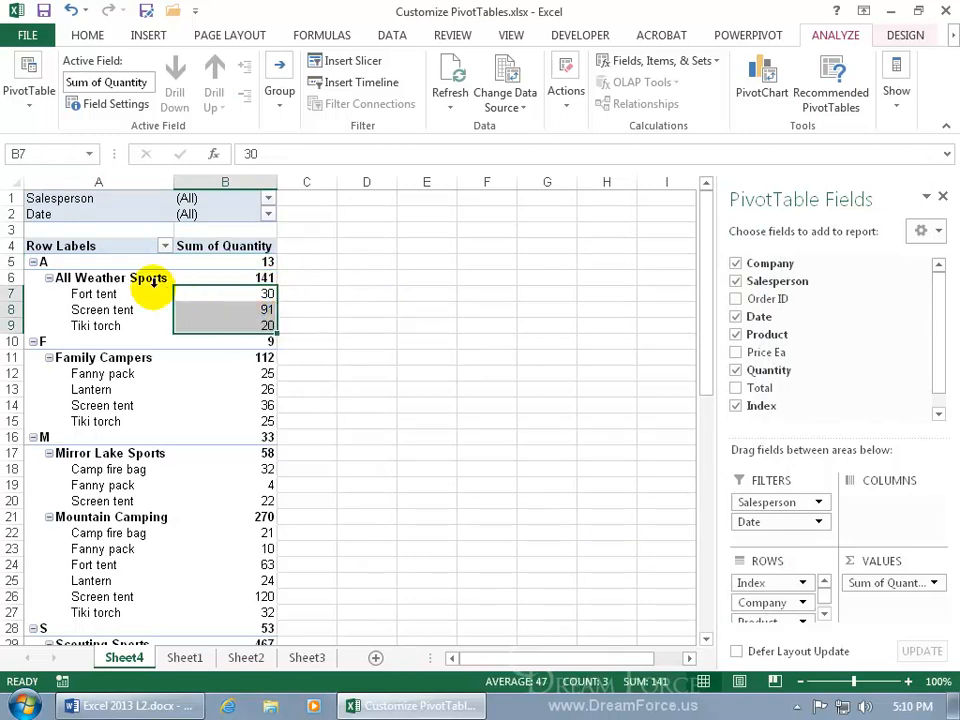
click(185, 657)
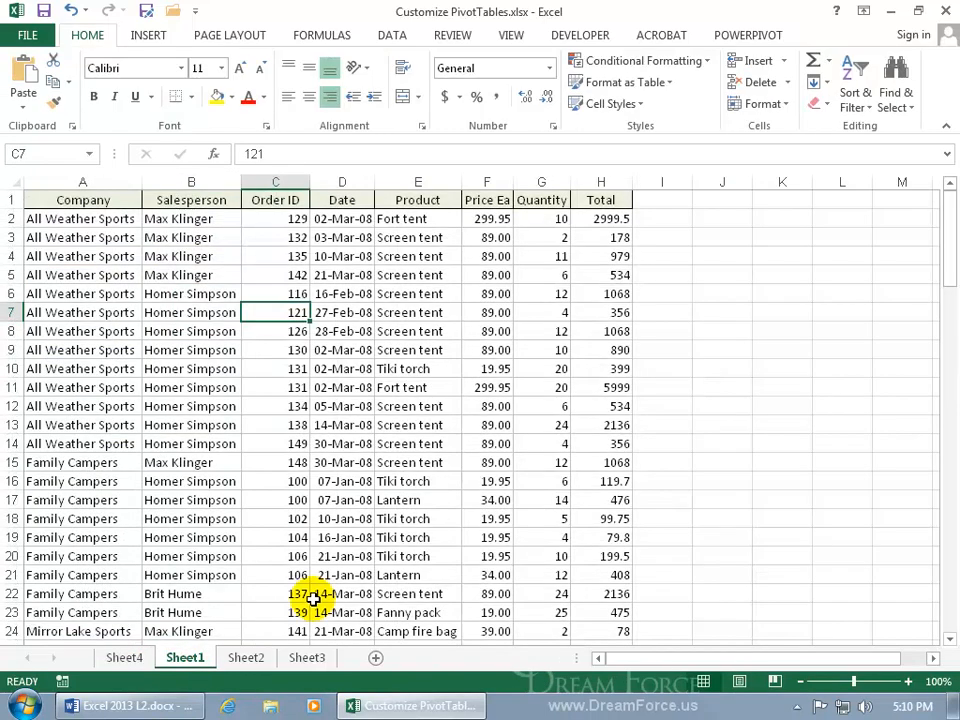
click(547, 218)
drag(547, 218, 548, 436)
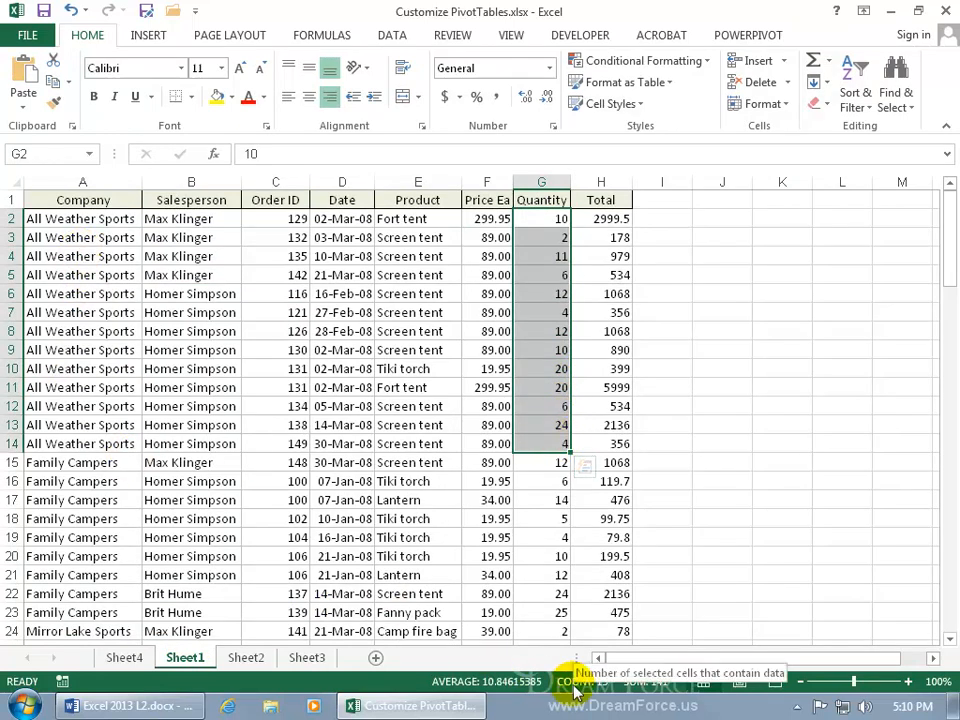
click(126, 657)
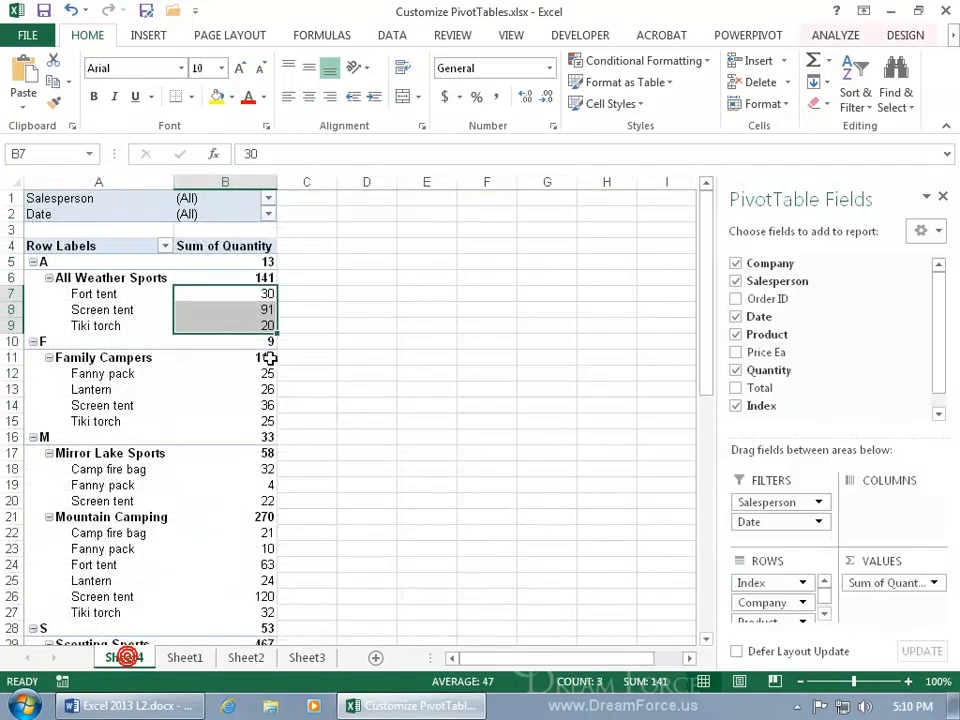
click(262, 263)
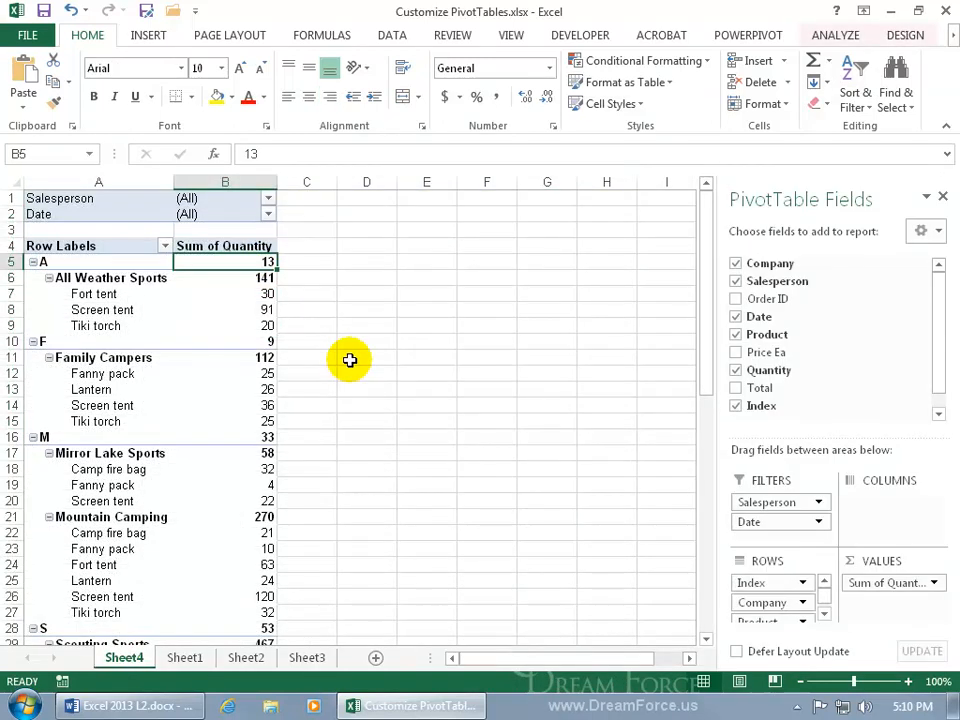
Step: Set the Index field's subtotals to None in its field settings
right_click(94, 267)
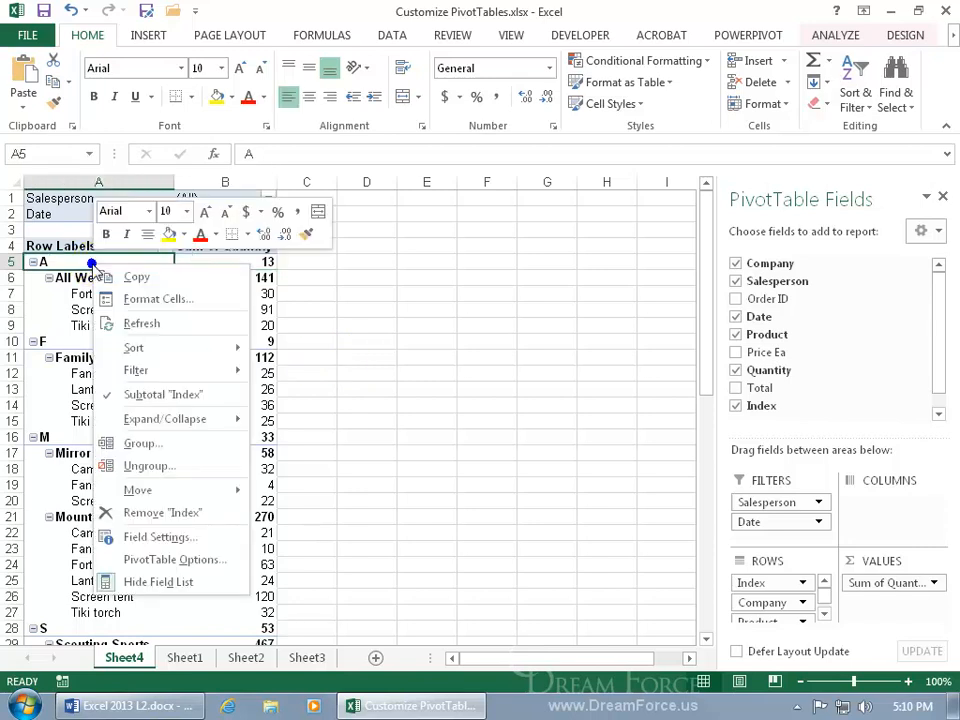
click(178, 534)
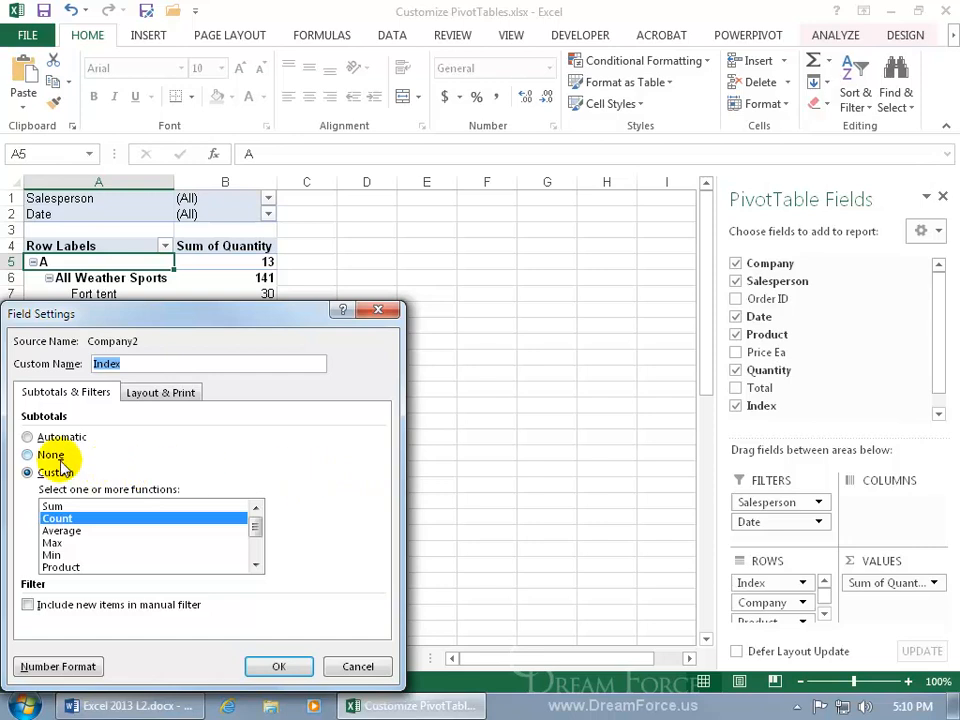
click(50, 456)
click(276, 666)
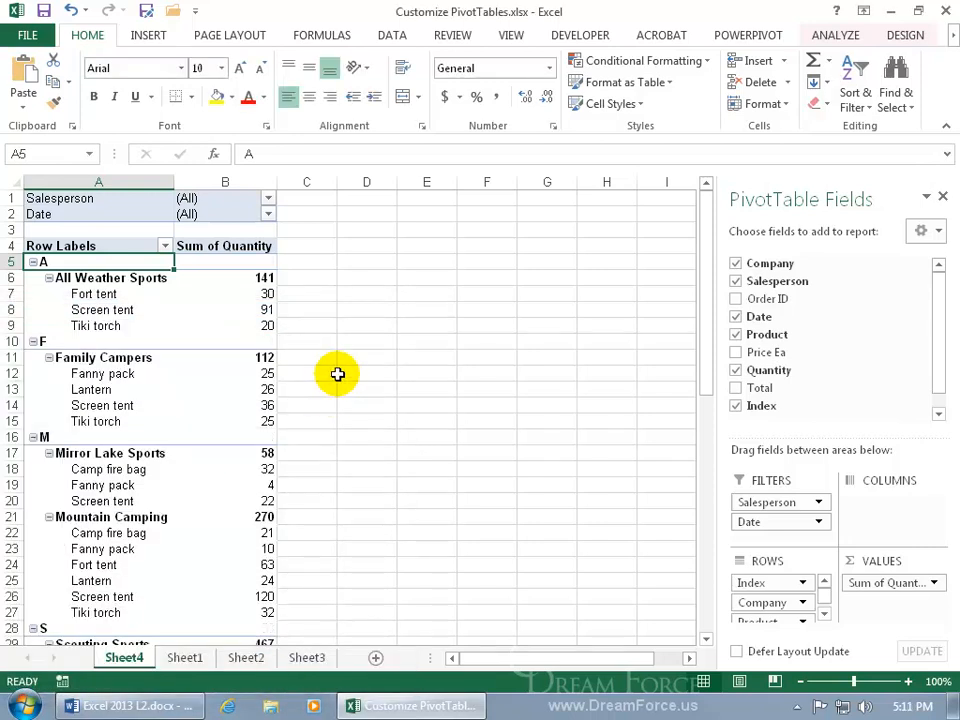
Step: Add the Price Ea field to the PivotTable values, and try out the Total field before removing it
mouse_move(256, 278)
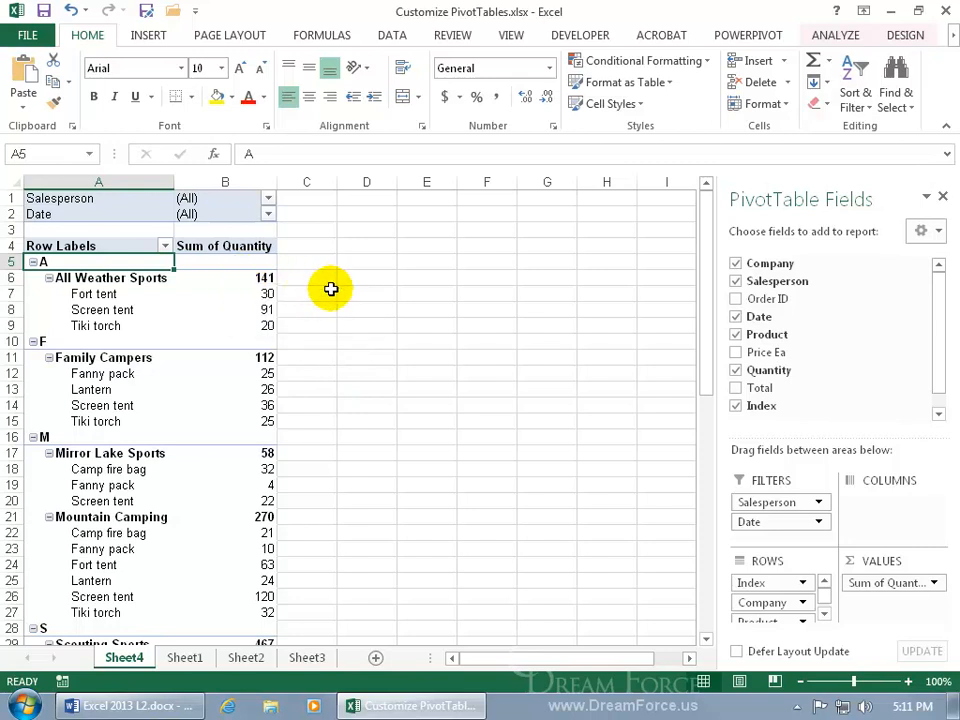
click(737, 352)
mouse_move(244, 302)
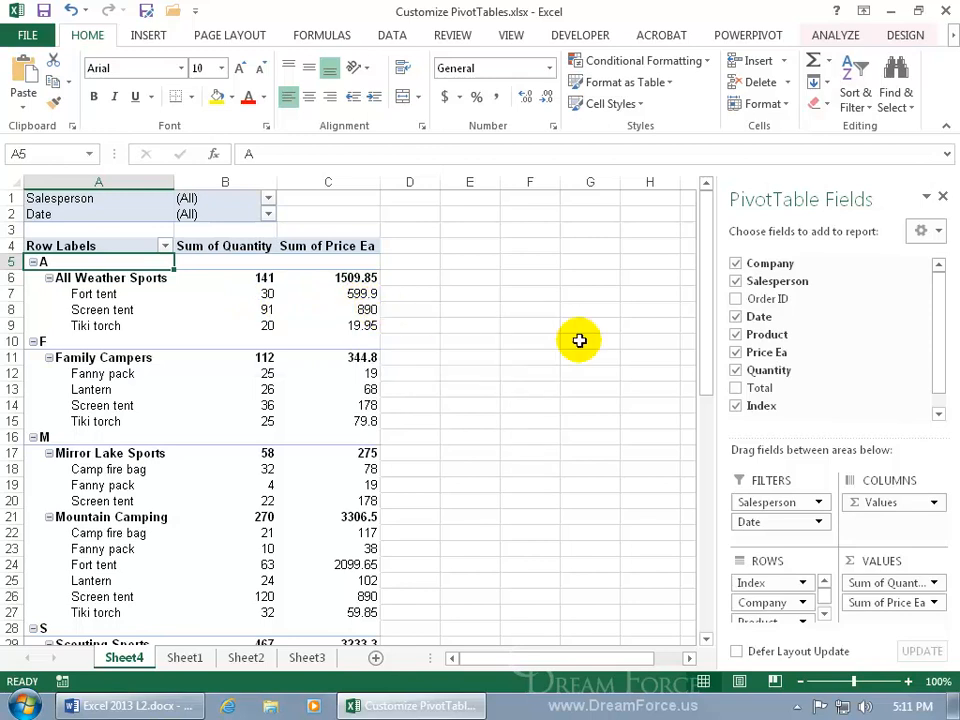
click(736, 388)
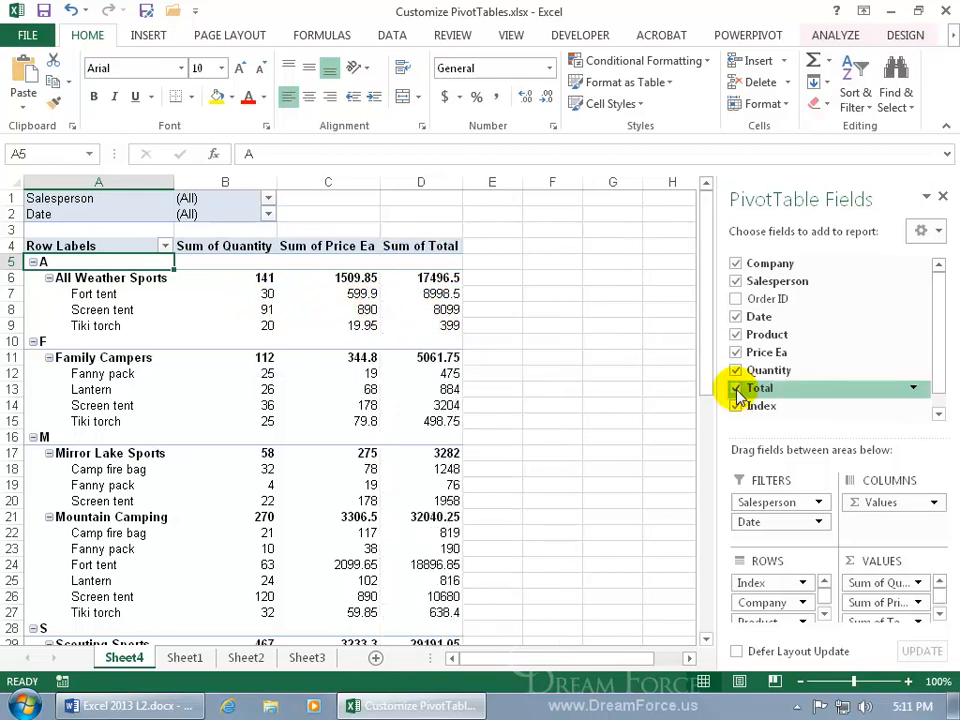
click(736, 389)
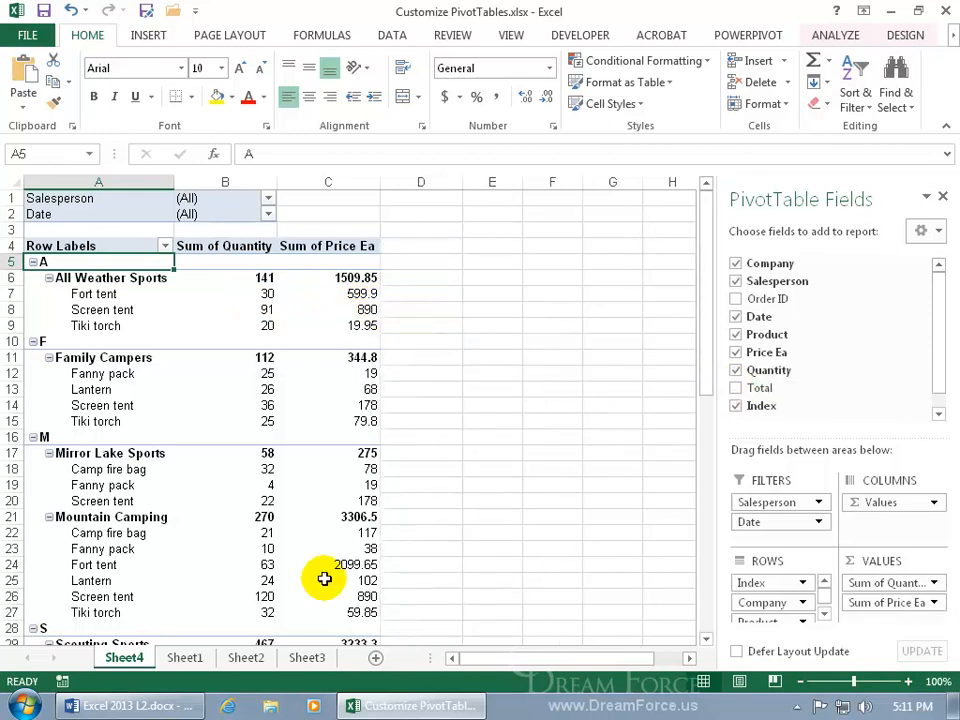
click(186, 658)
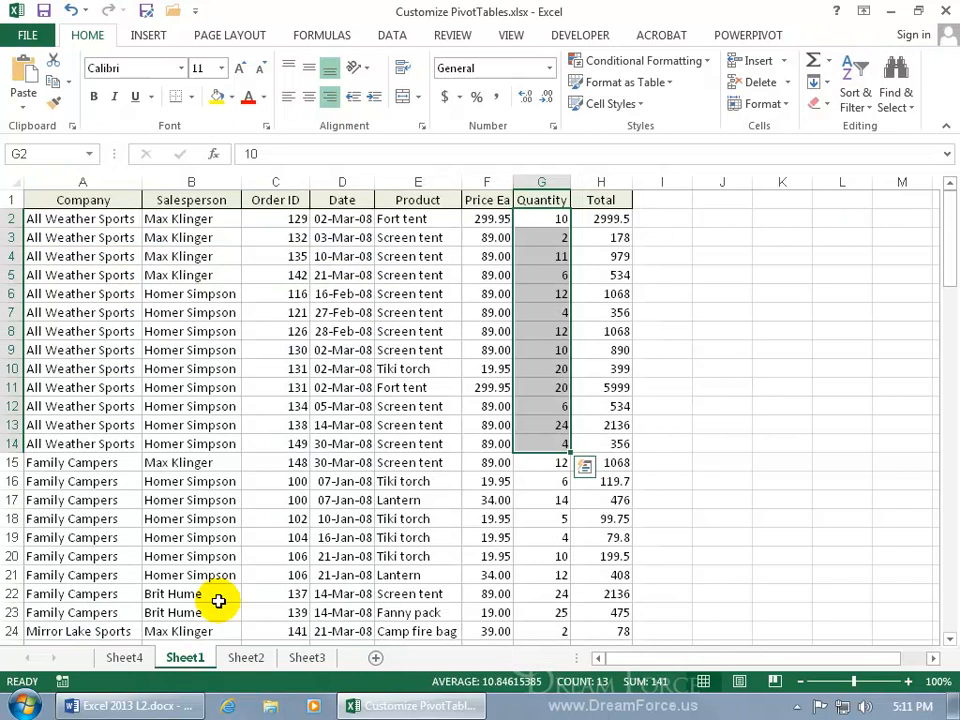
click(128, 657)
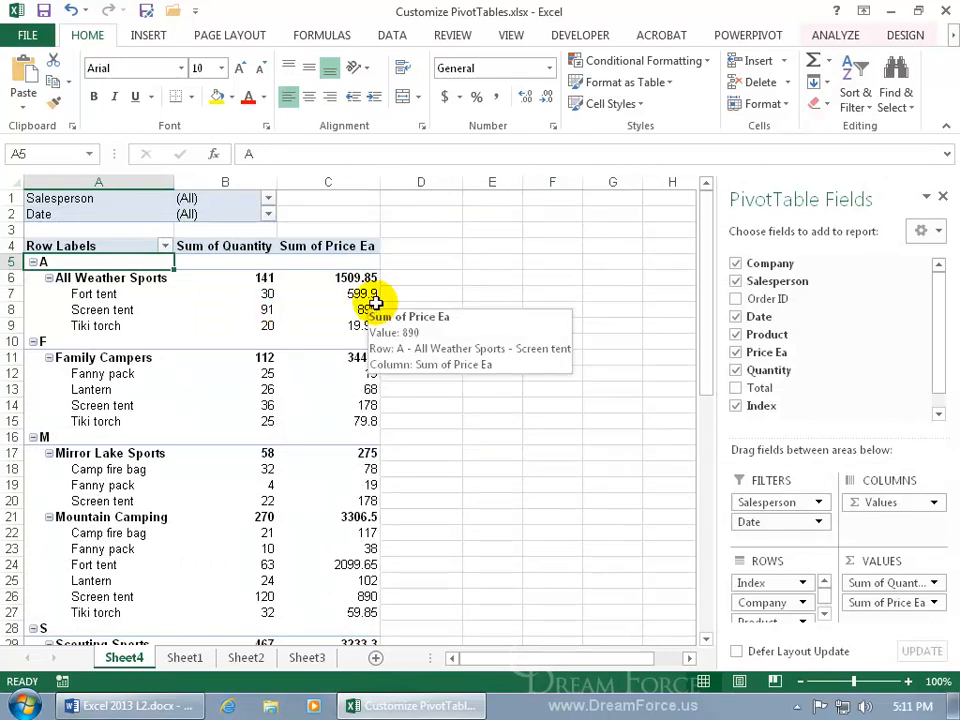
Step: Try to insert a calculated field named Total with the formula ='Price Ea'* Quantity
click(836, 37)
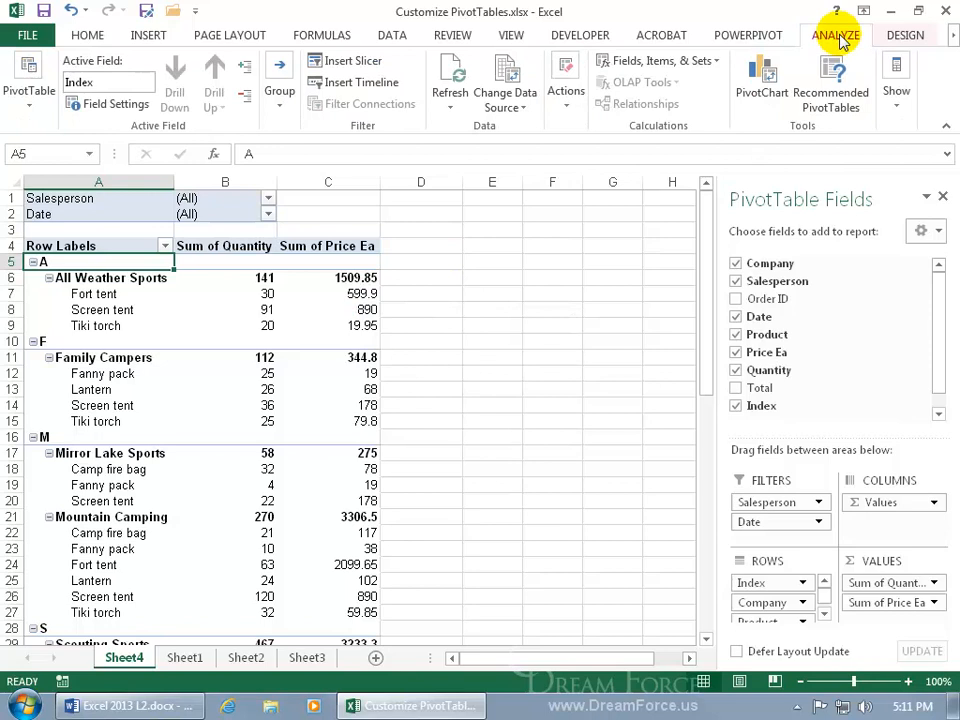
click(678, 62)
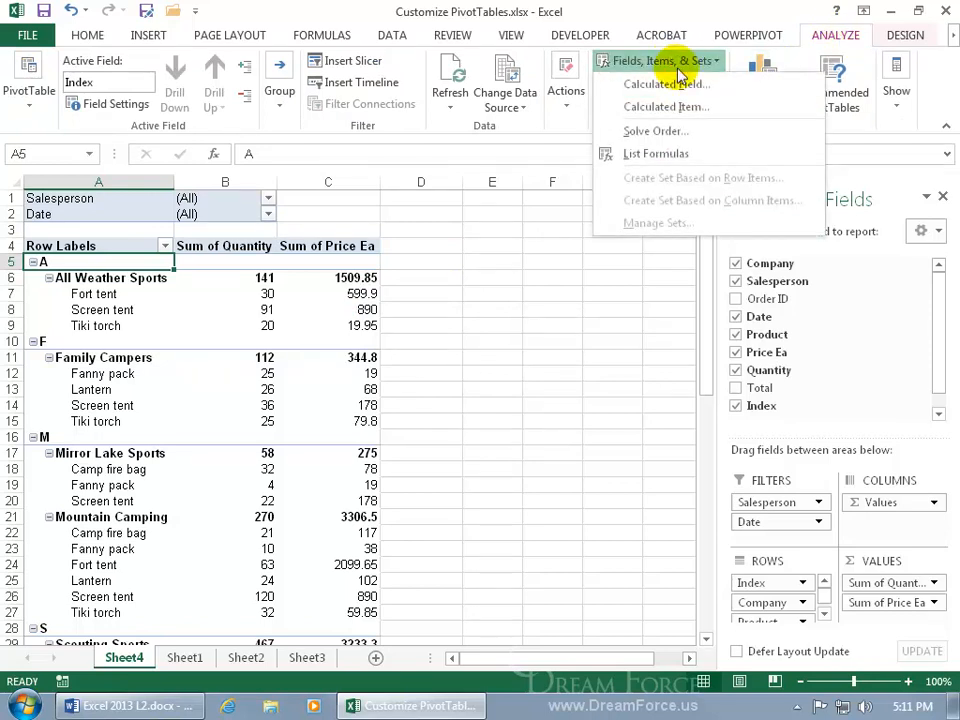
click(680, 85)
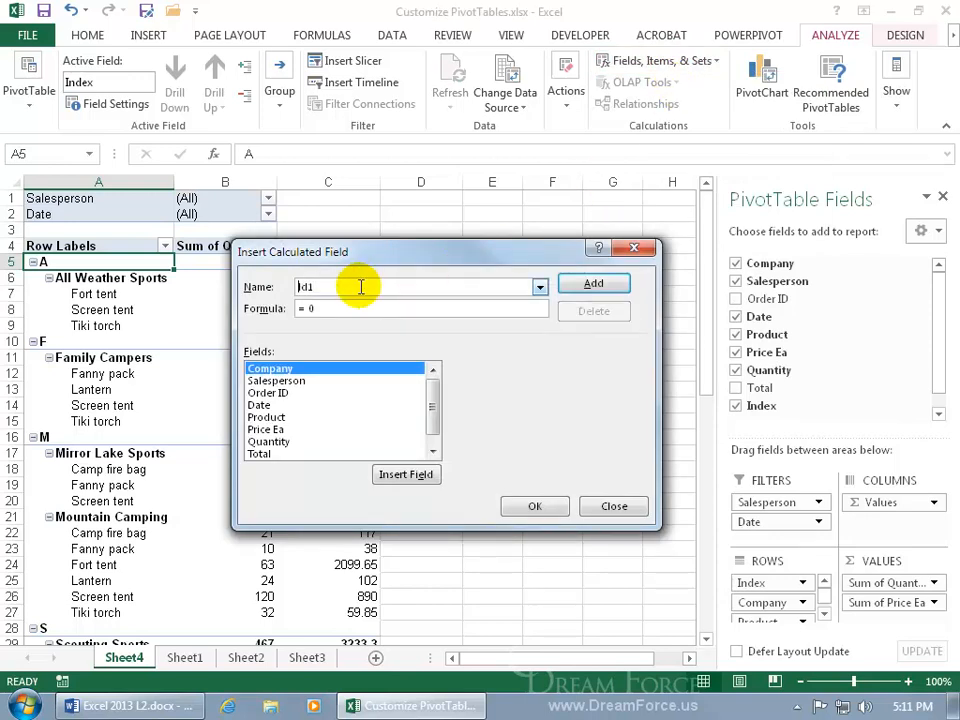
key(BackSpace)
text(Total)
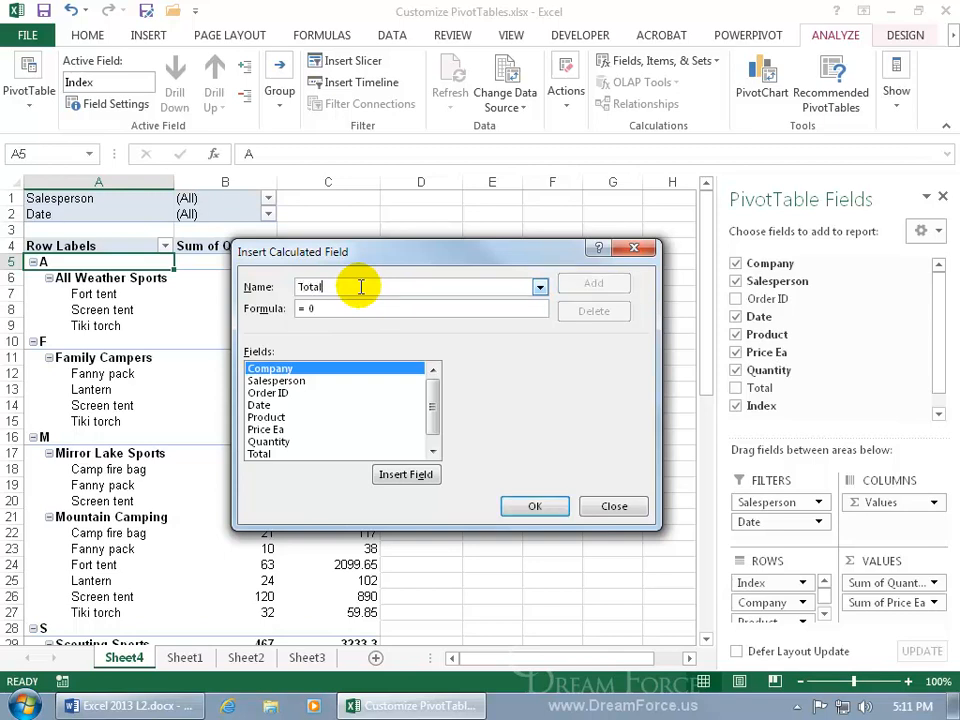
double_click(287, 431)
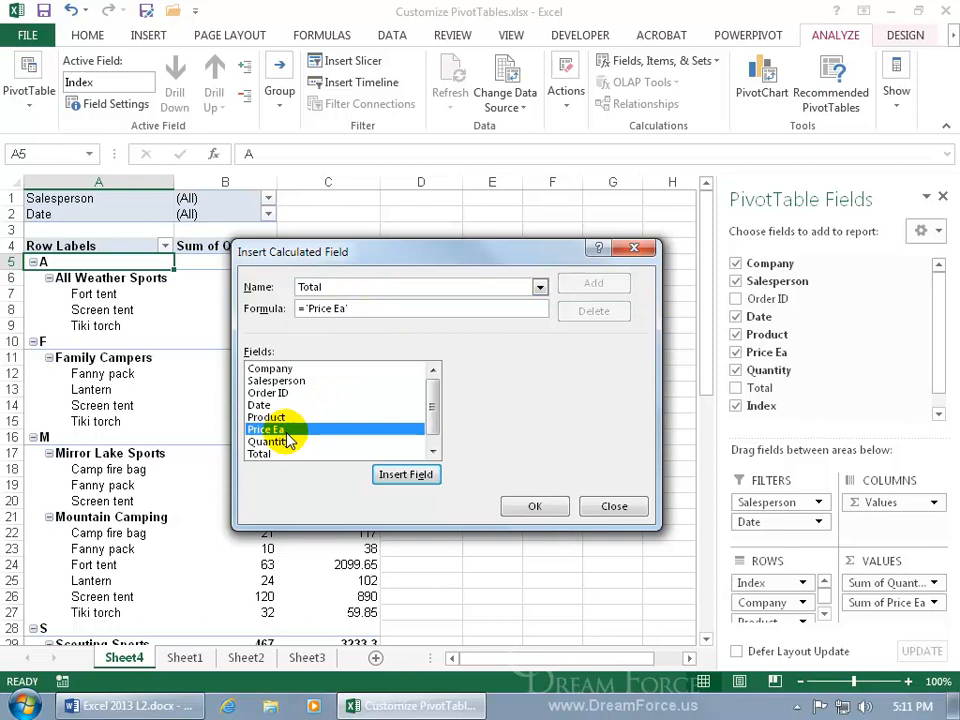
text(*)
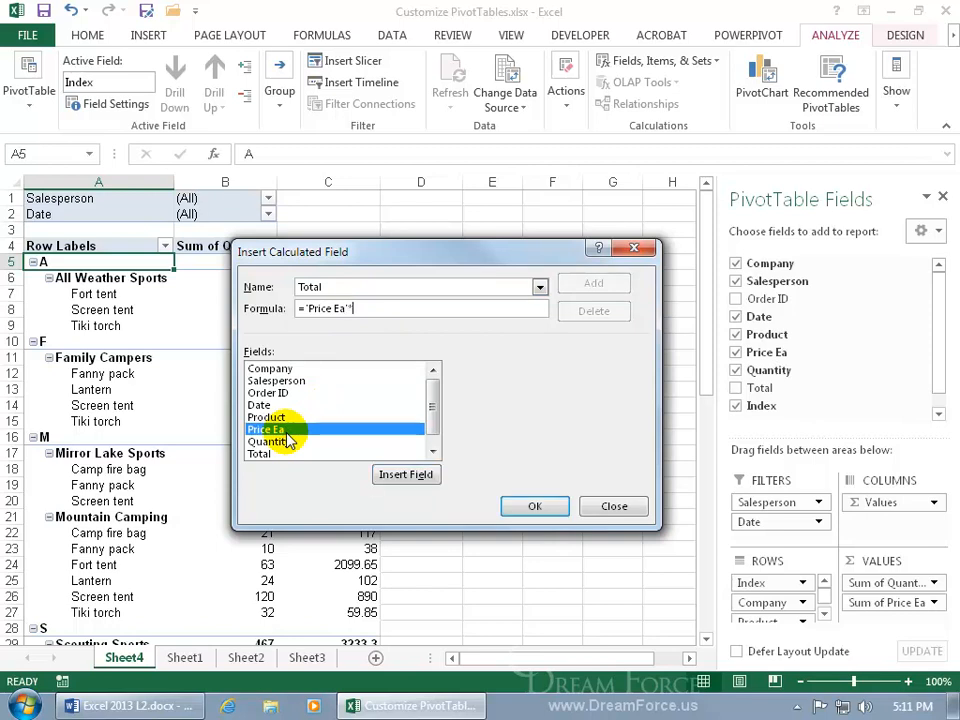
double_click(285, 442)
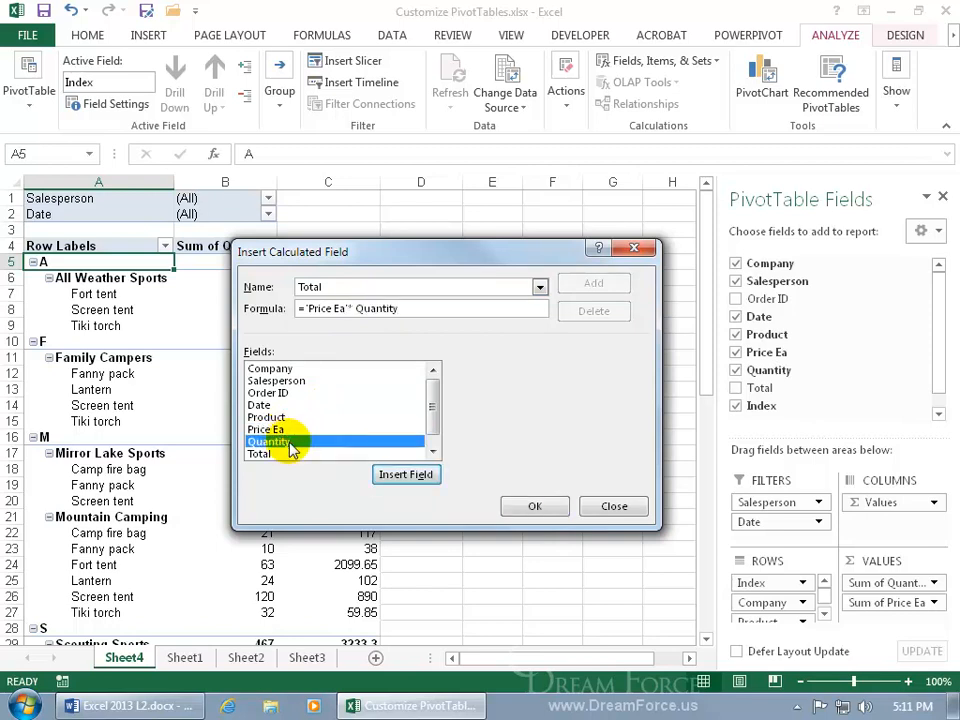
click(510, 507)
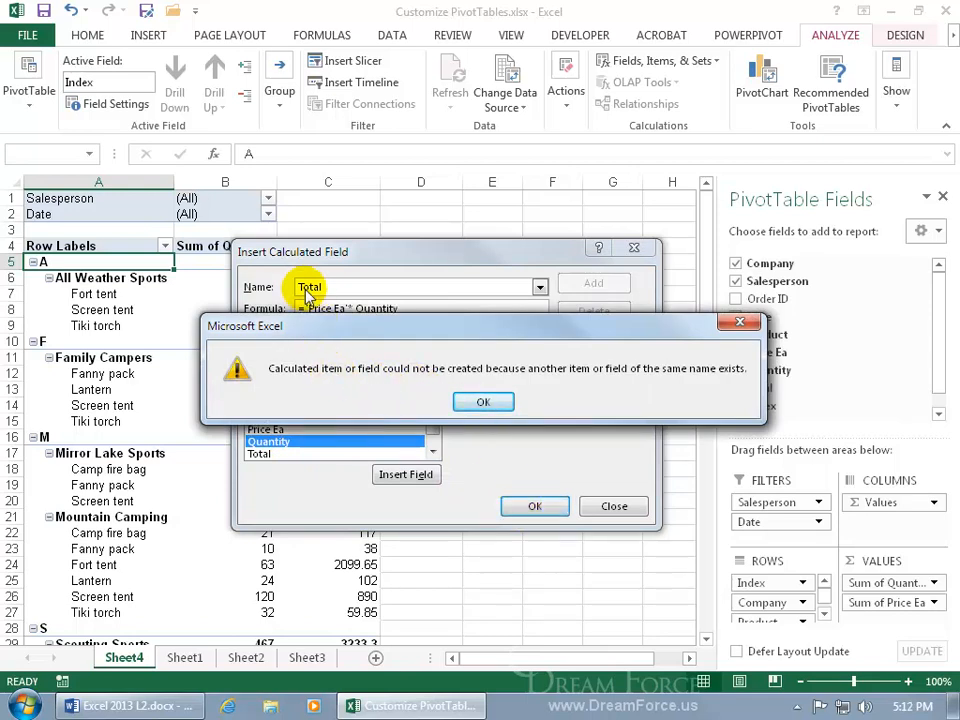
drag(452, 326, 380, 337)
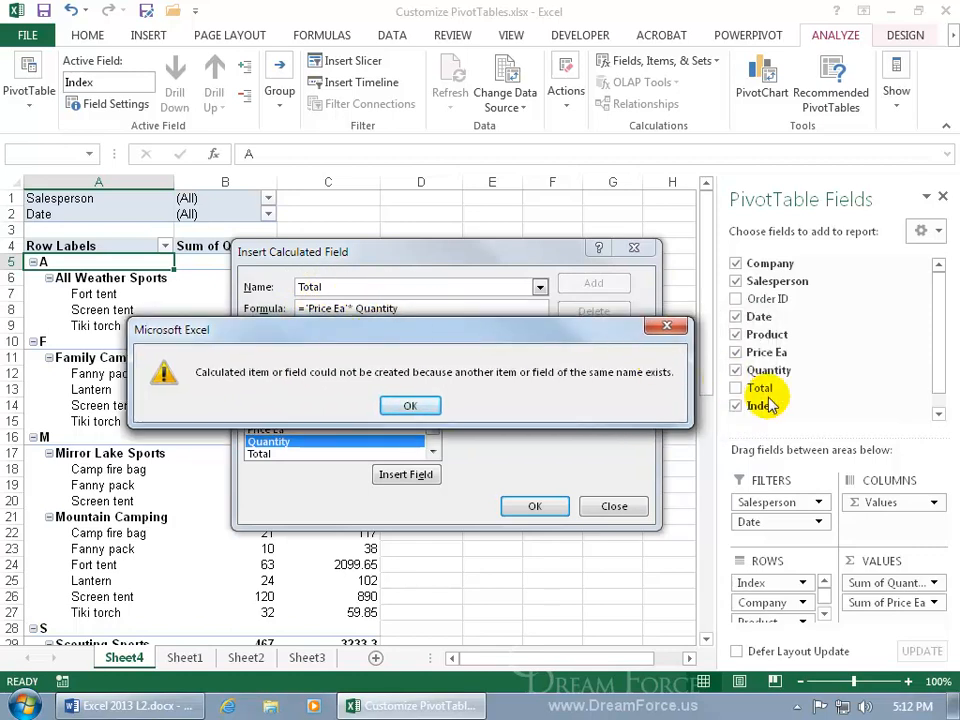
click(410, 405)
Step: Rename the calculated field as Totals and insert it into the PivotTable
click(353, 286)
text(s)
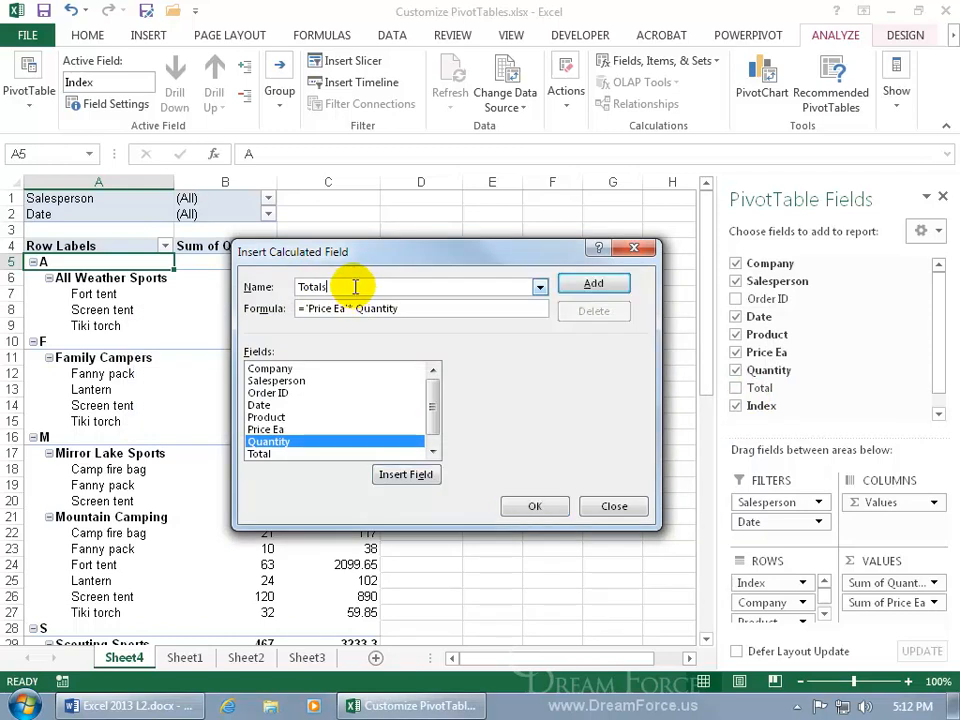
click(534, 506)
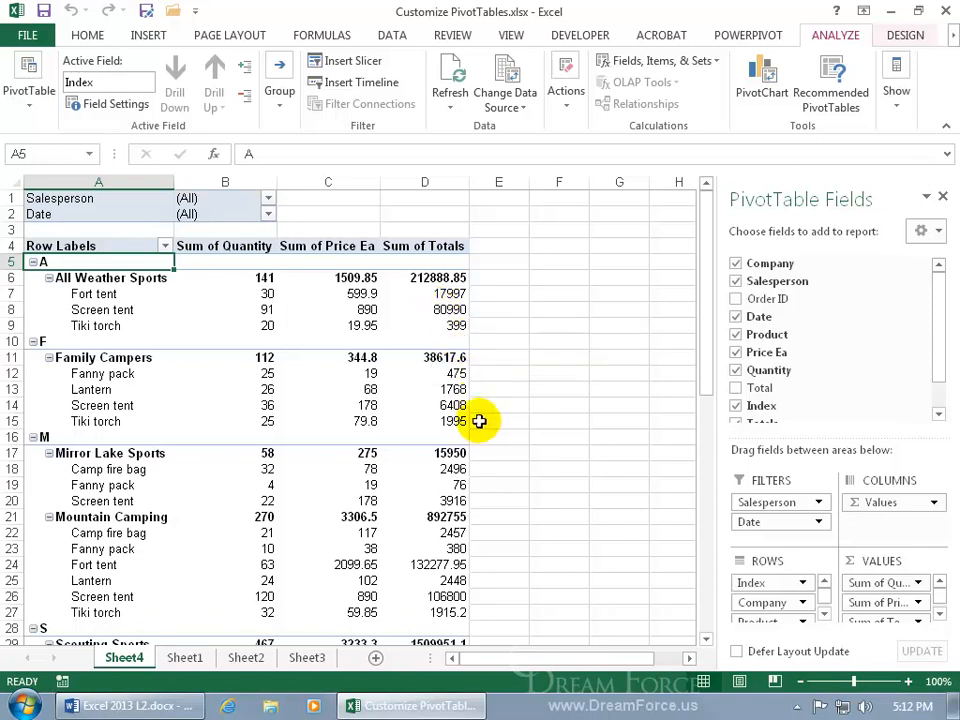
Step: Check the Mirror Lake Sports Fanny pack total by entering the formula =4*19 in cell F19
click(265, 486)
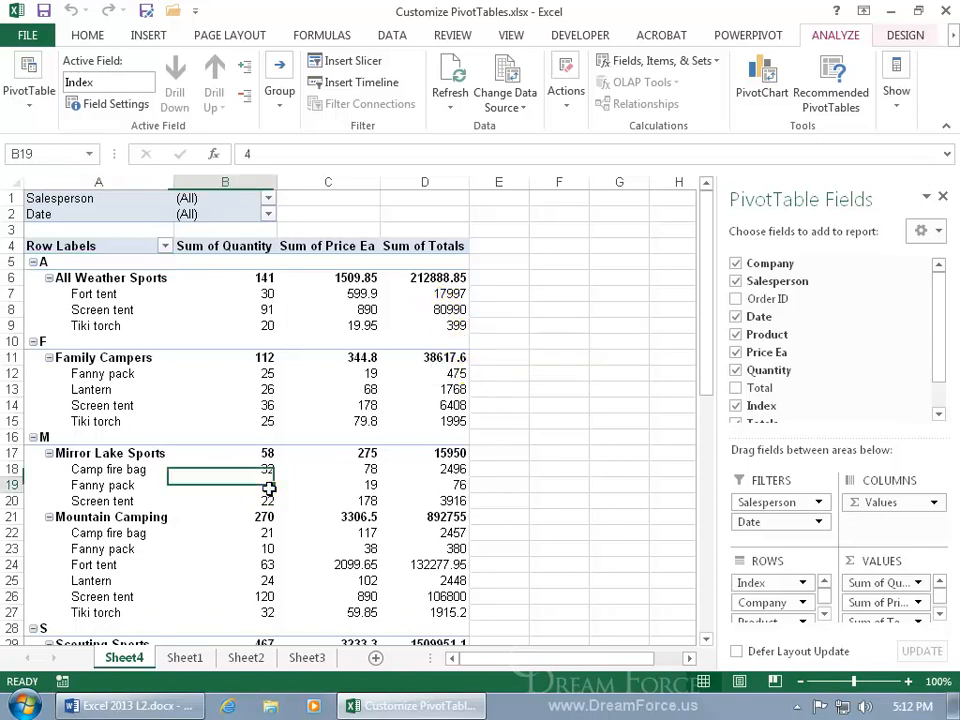
click(371, 484)
click(446, 483)
click(545, 485)
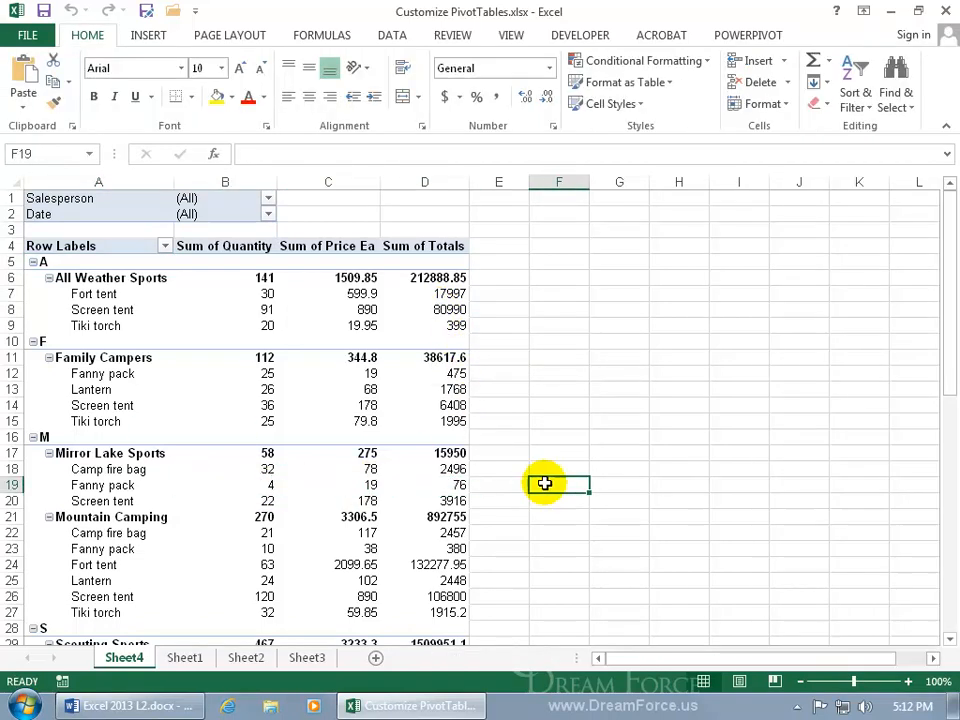
text(=4*1)
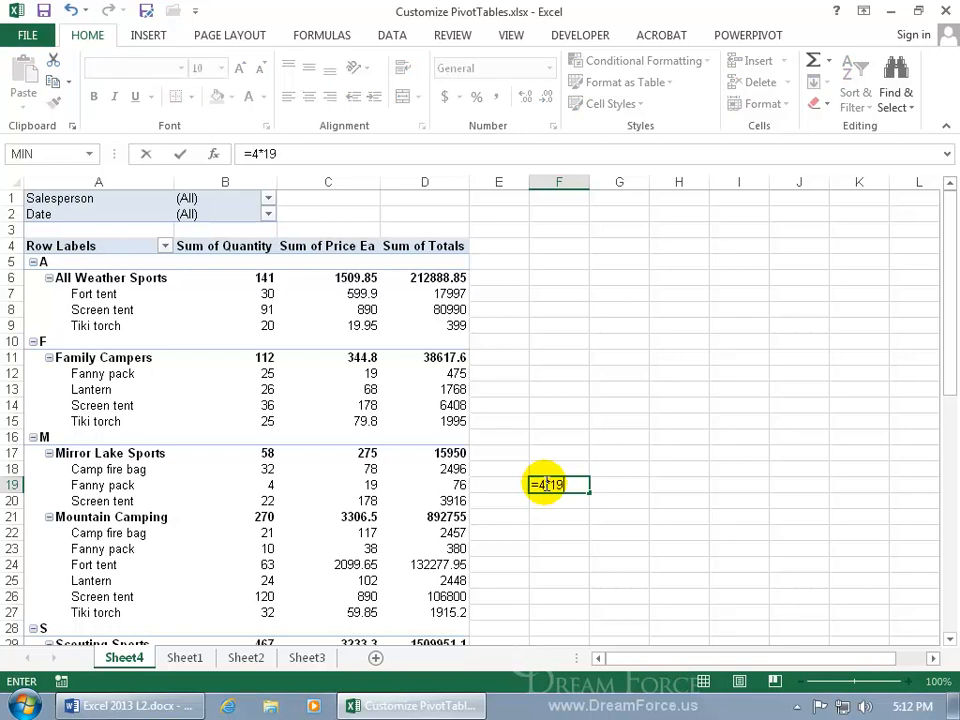
text(9)
key(Return)
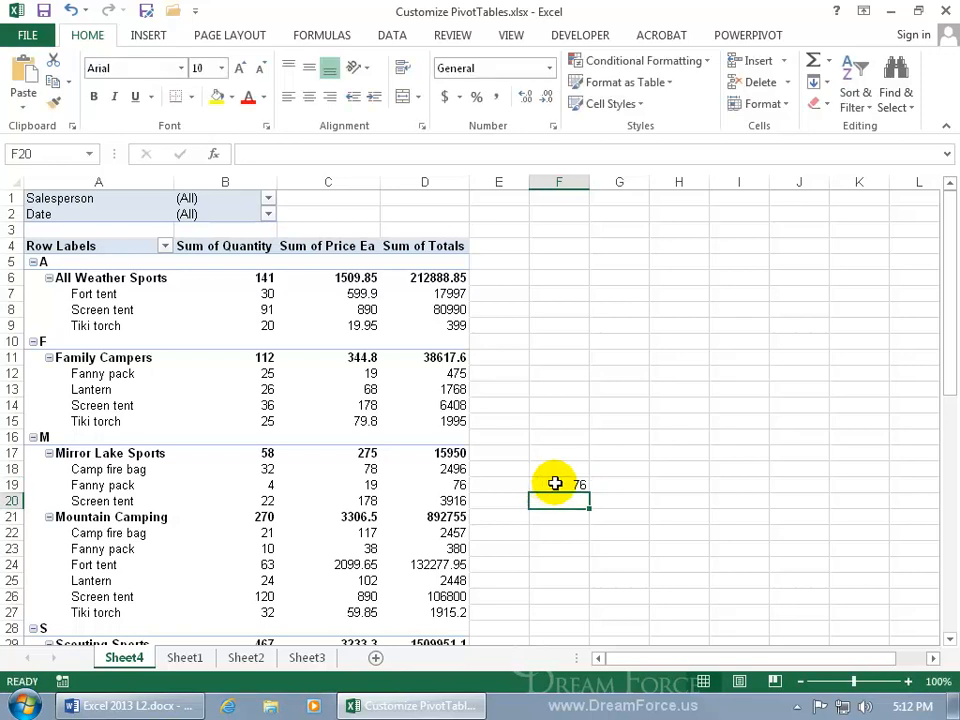
Step: Show all PivotTable subtotals at the bottom of each group and review the company and Index group totals
click(371, 483)
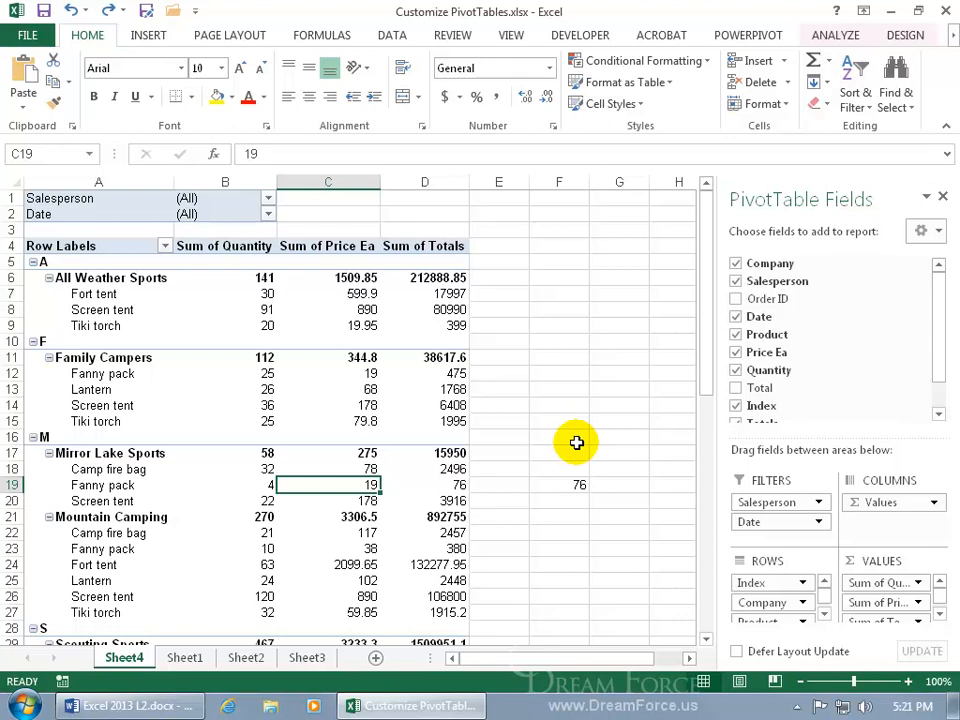
click(898, 36)
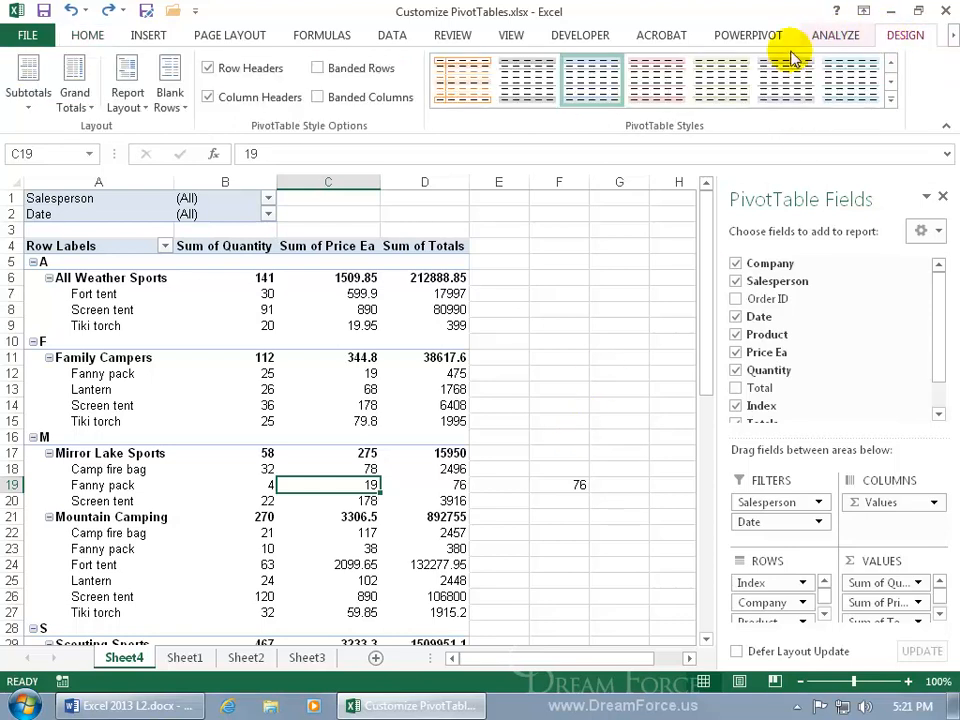
click(28, 95)
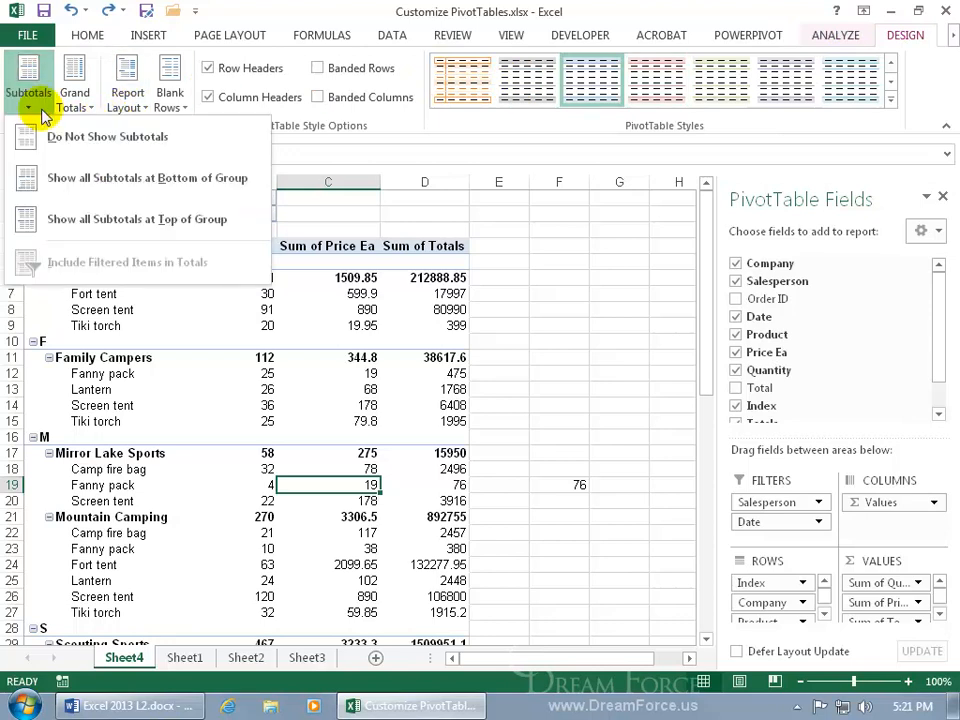
click(84, 182)
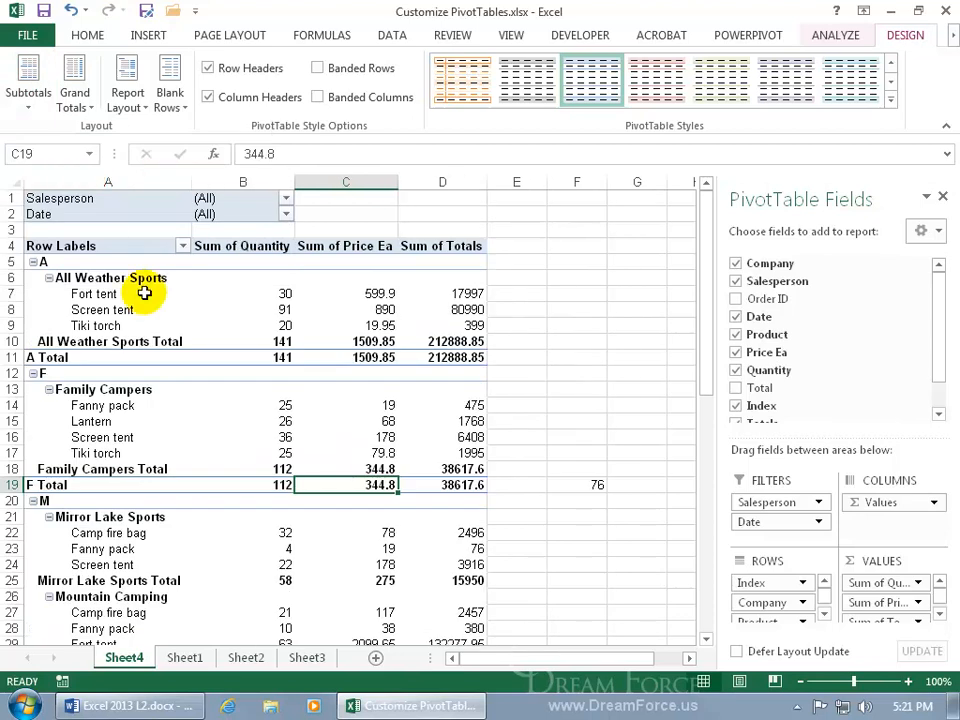
scroll(229, 471, down, 1)
scroll(229, 471, down, 2)
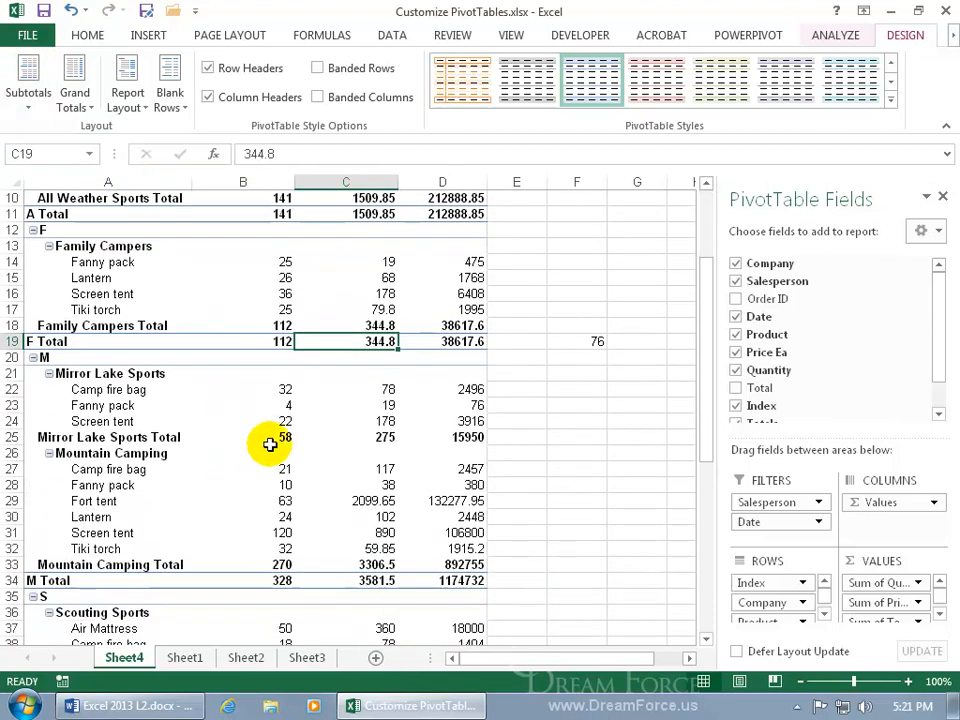
mouse_move(288, 436)
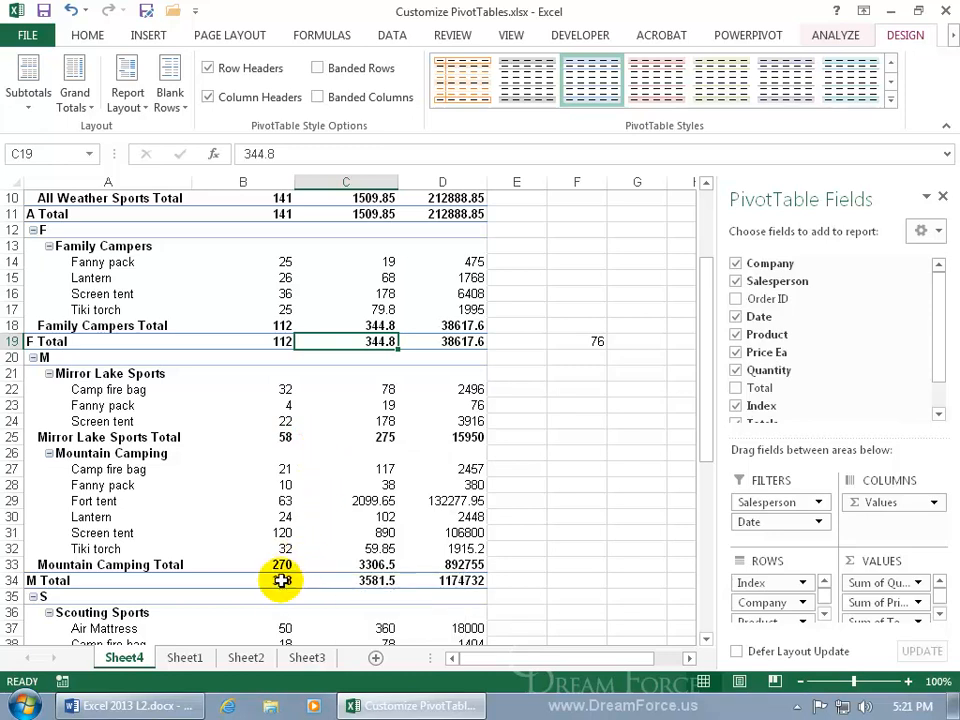
mouse_move(274, 579)
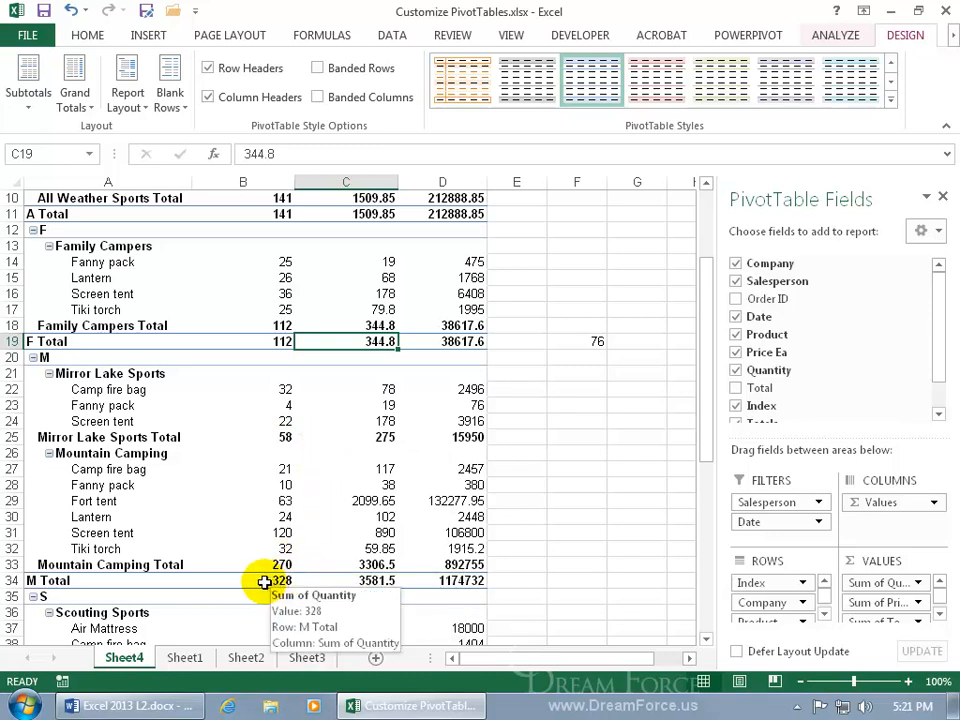
Step: Turn off all PivotTable subtotals and switch grand totals off for rows and columns
click(28, 88)
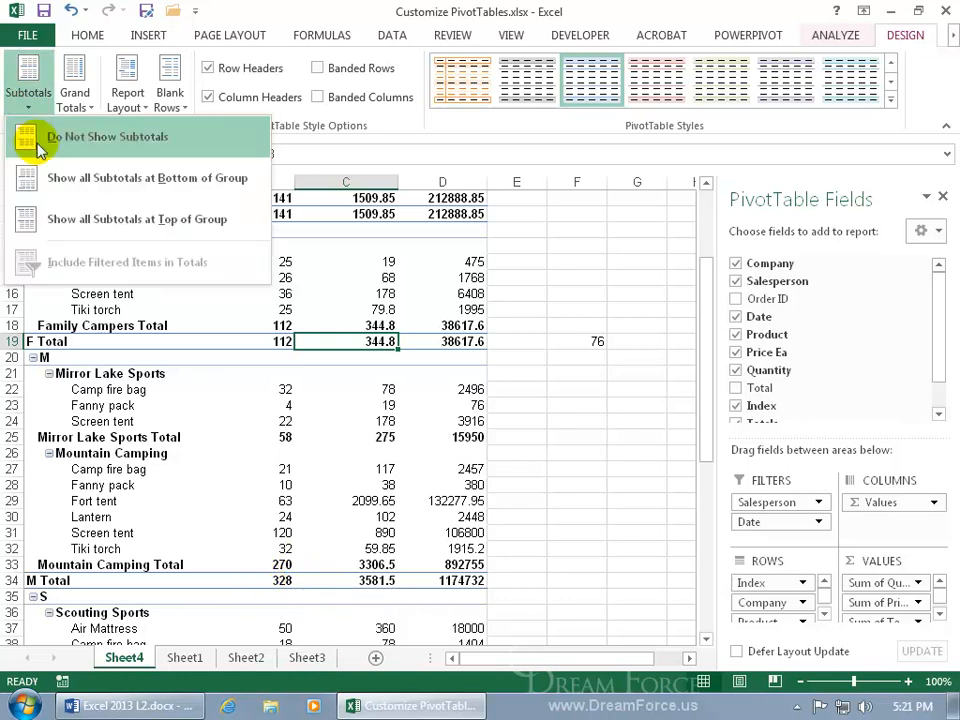
click(40, 140)
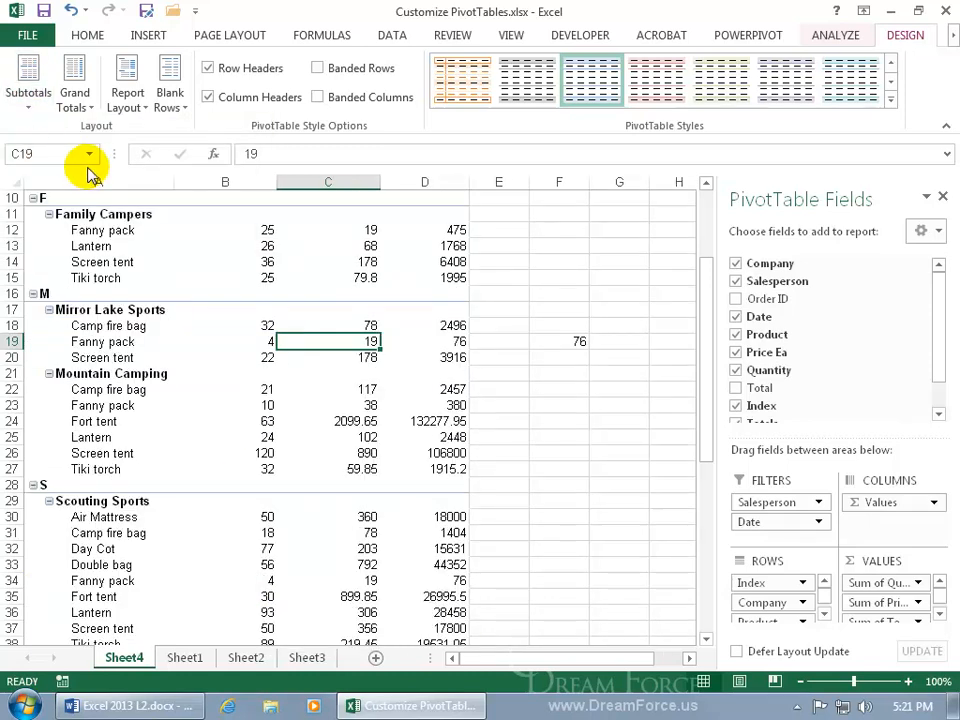
drag(699, 285, 700, 302)
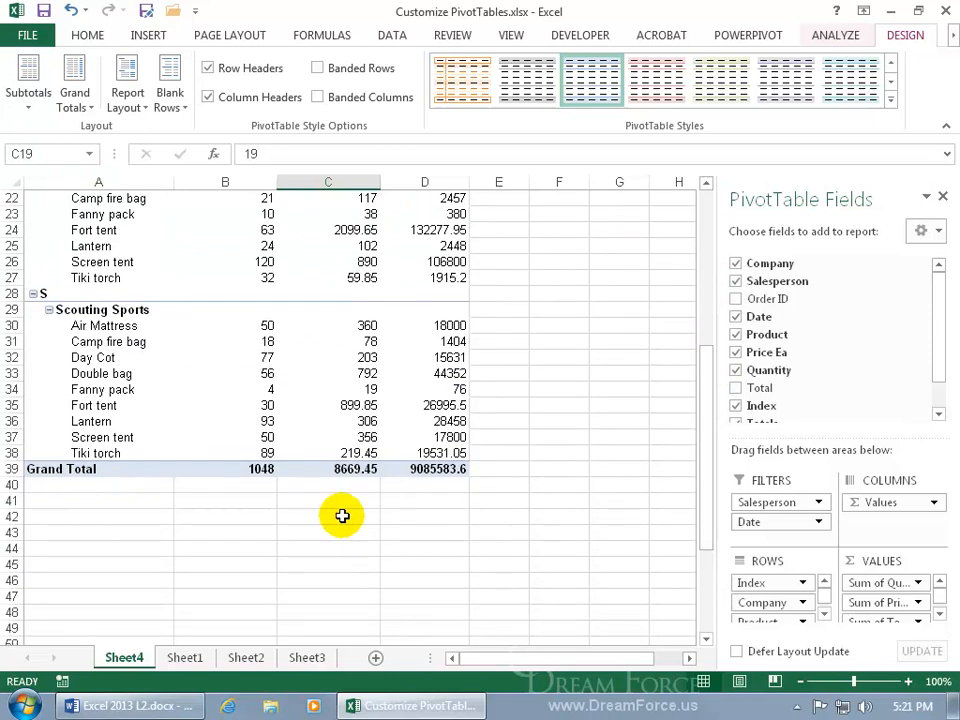
click(80, 100)
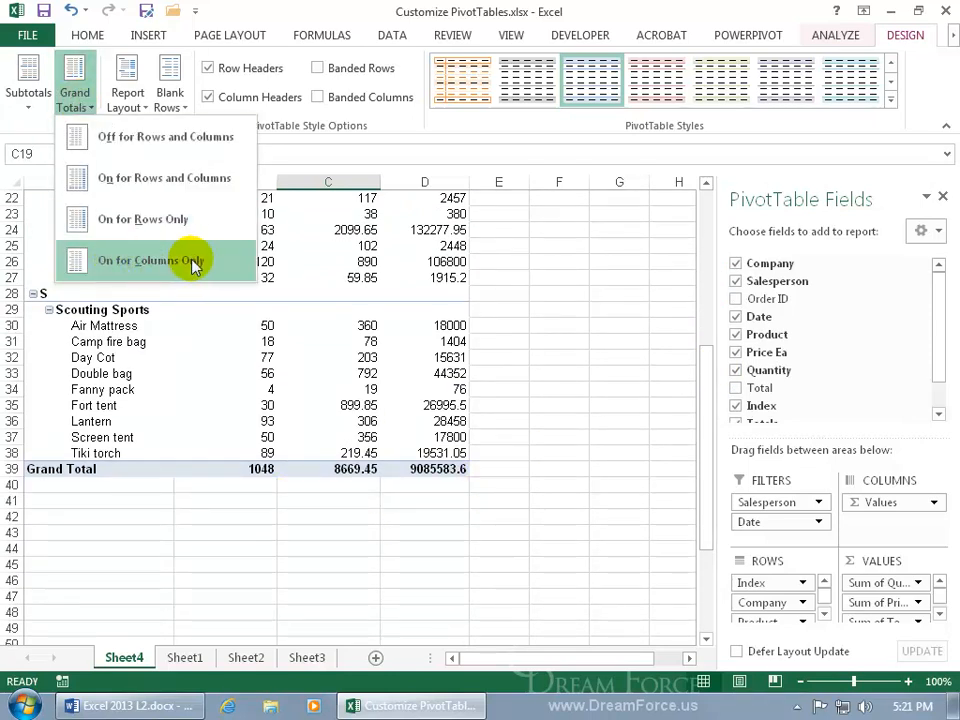
click(146, 137)
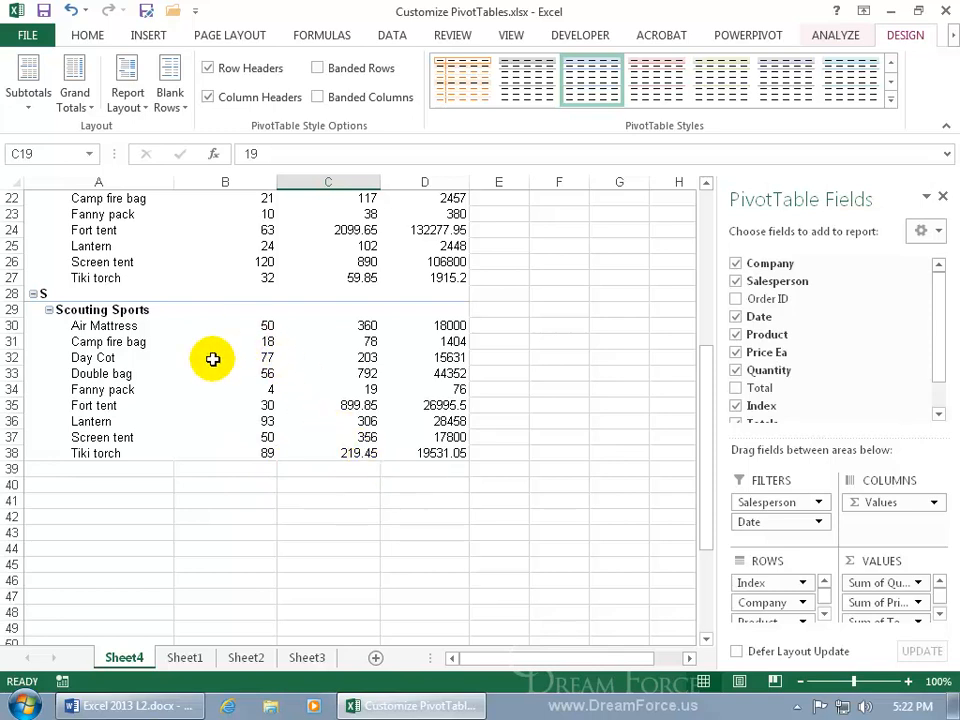
mouse_move(213, 359)
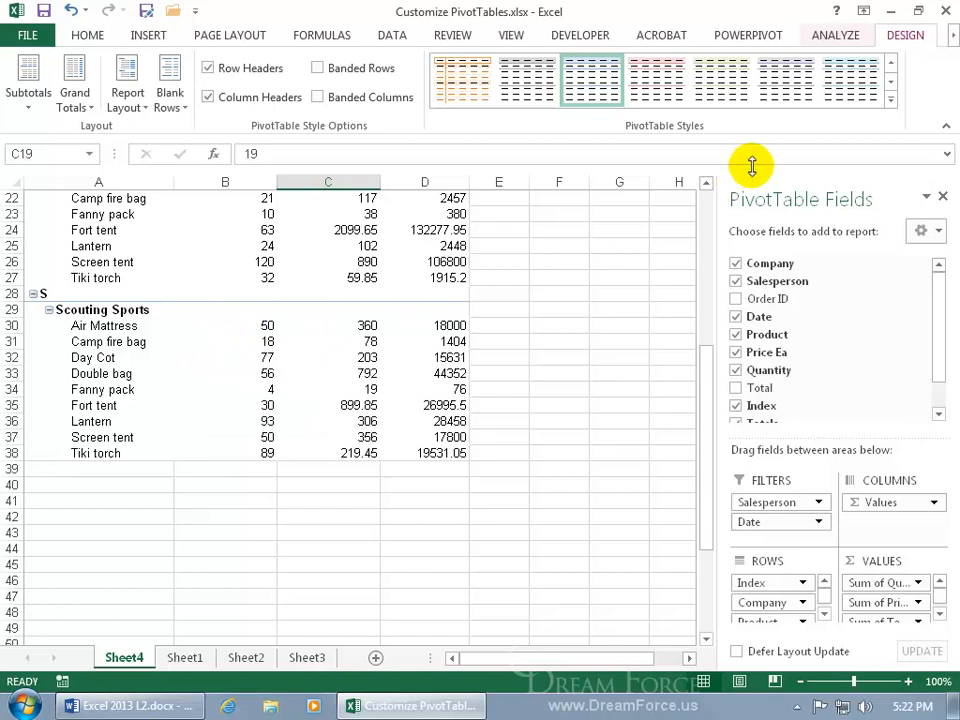
Step: Apply the orange Light PivotTable style with shaded group rows, and insert a blank line after each item
click(889, 101)
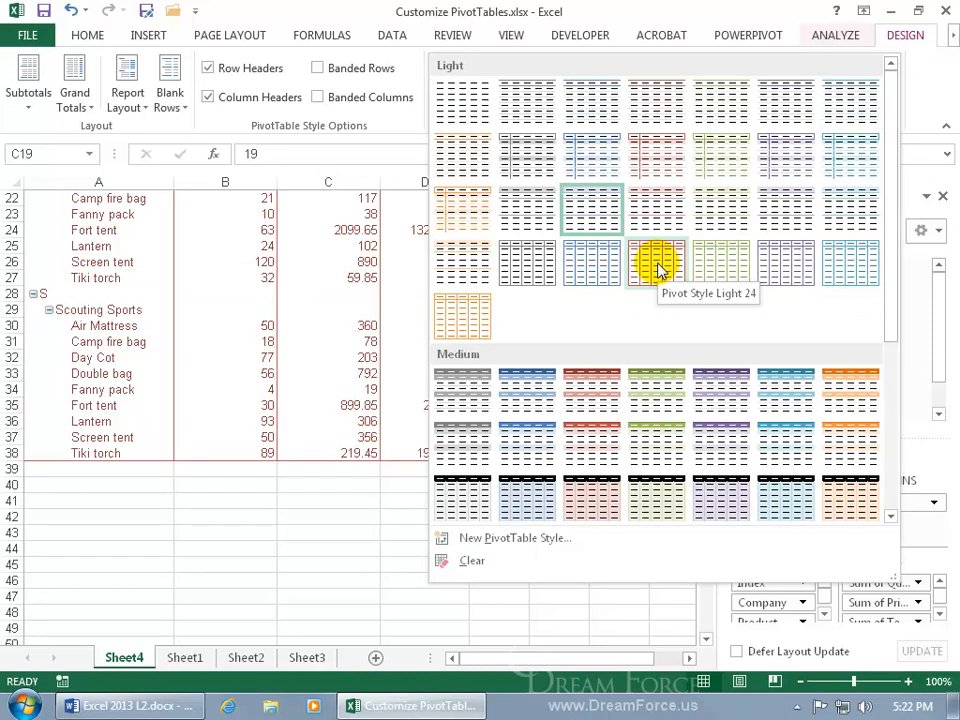
click(474, 205)
scroll(480, 193, up, 6)
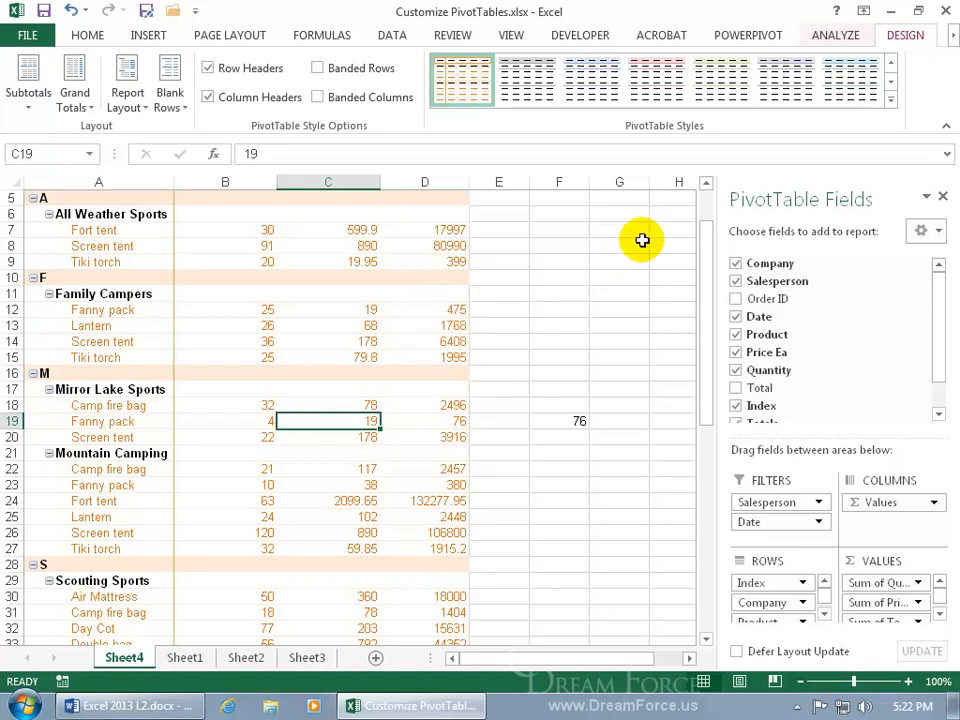
click(705, 227)
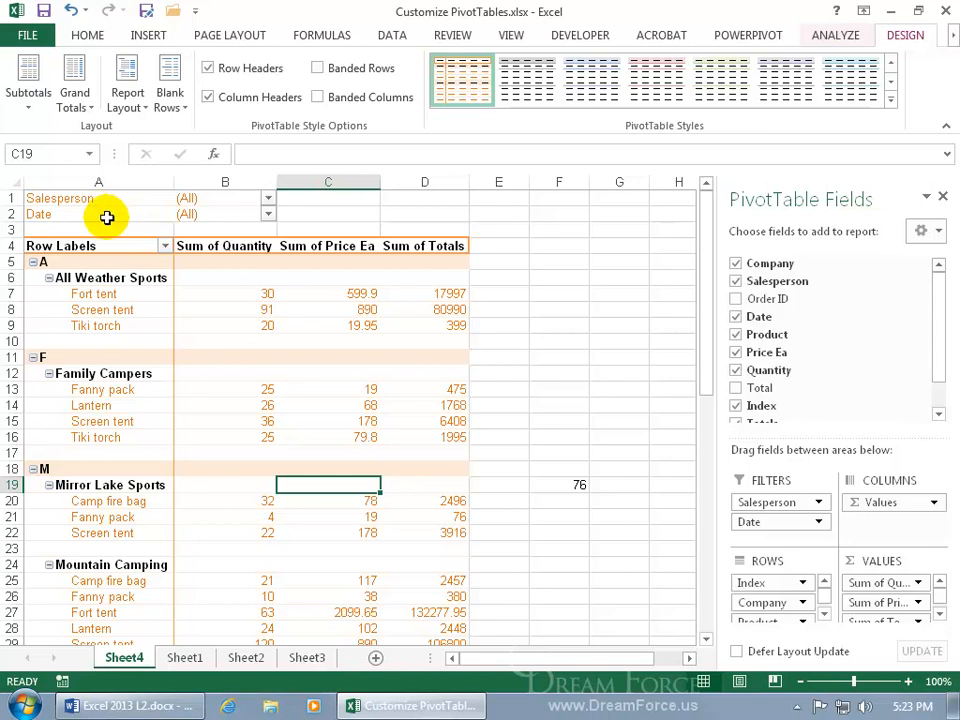
Step: Remove the Salesperson and Date fields from the PivotTable's report filters
click(766, 503)
drag(766, 503, 606, 460)
drag(766, 503, 606, 460)
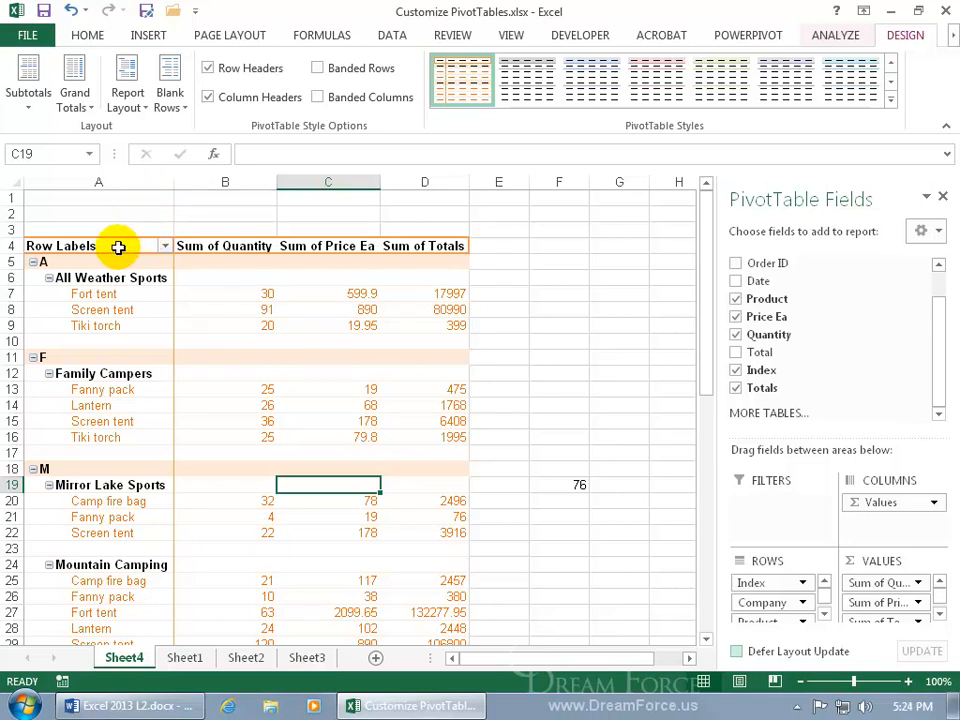
Step: Hide the PivotTable's field headers and open the print preview of the sheet
click(830, 40)
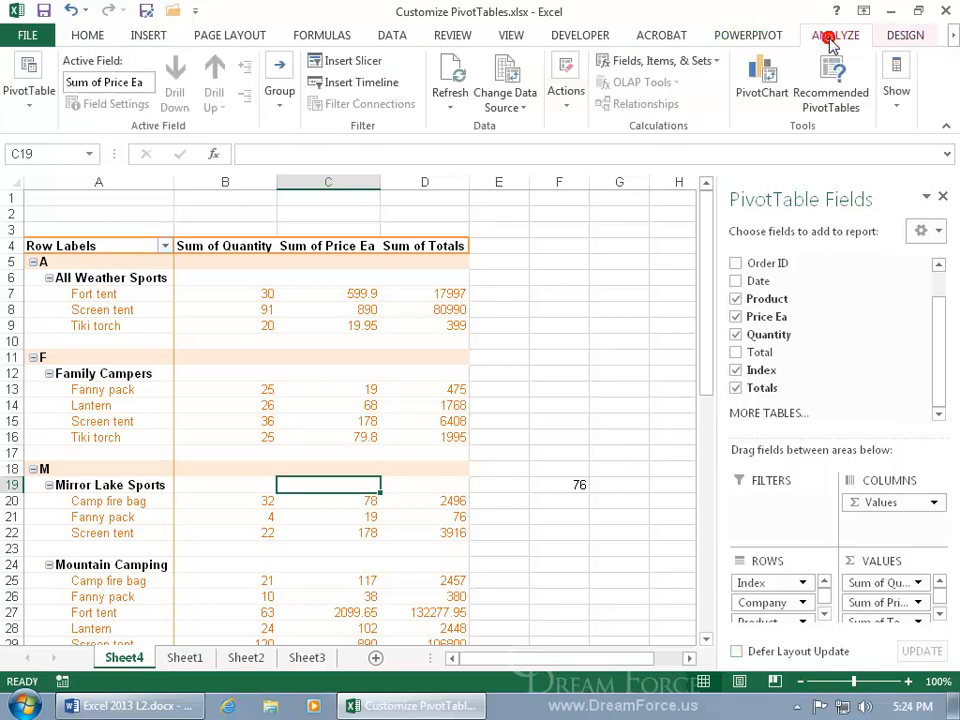
click(899, 108)
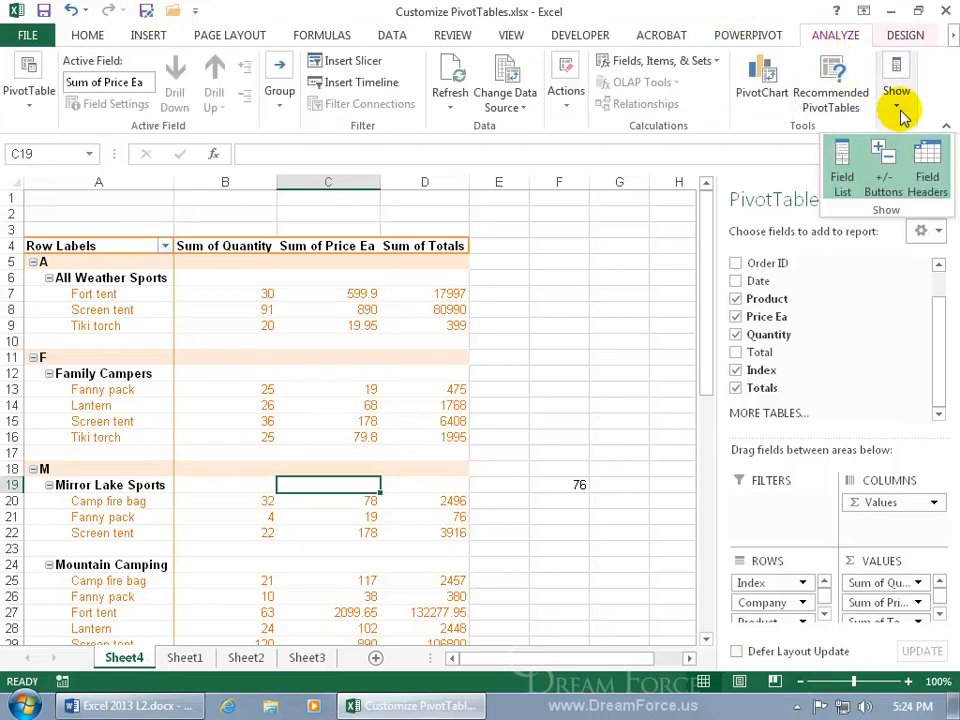
click(935, 172)
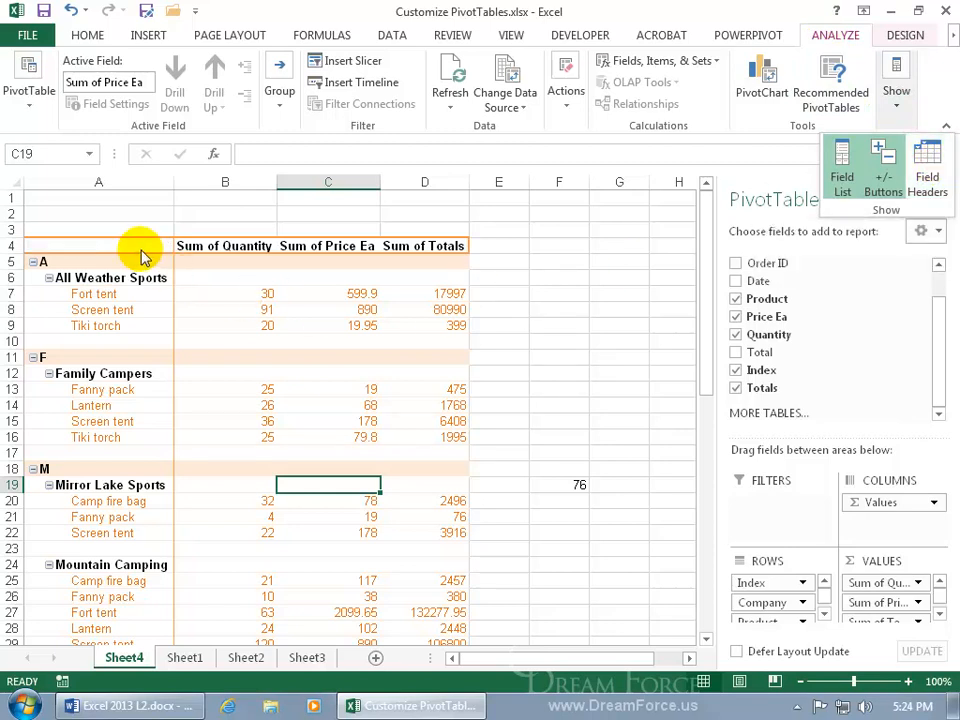
click(28, 34)
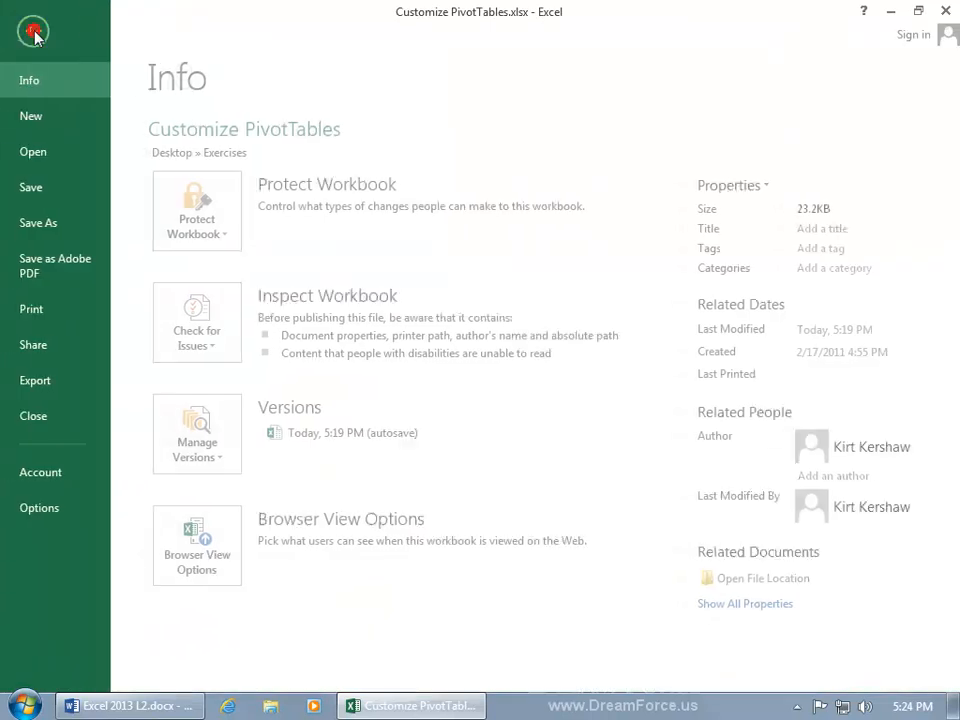
click(33, 309)
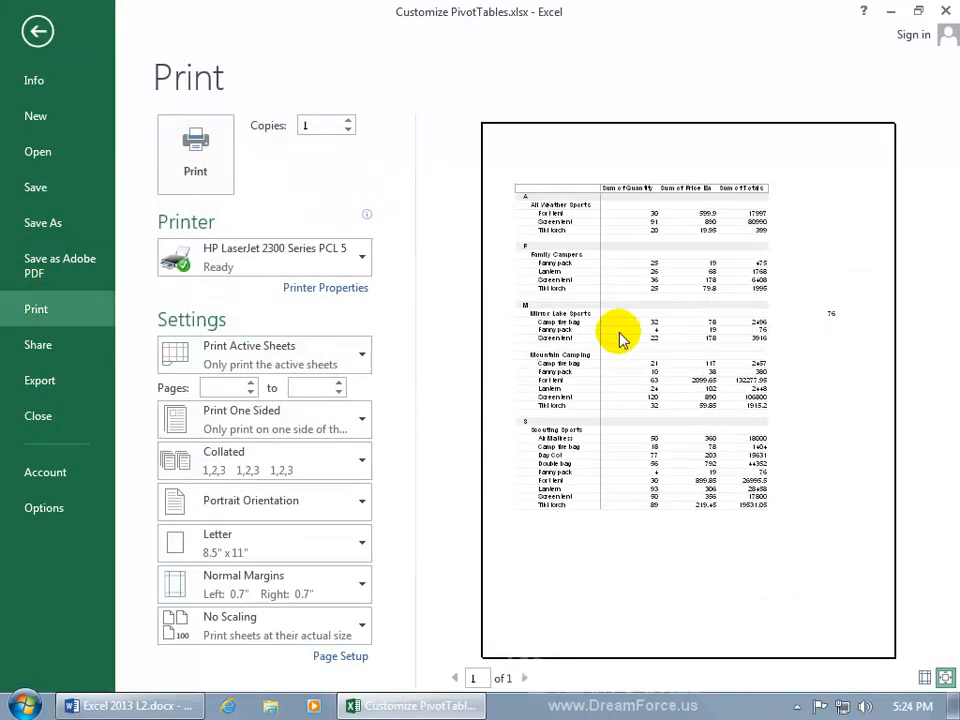